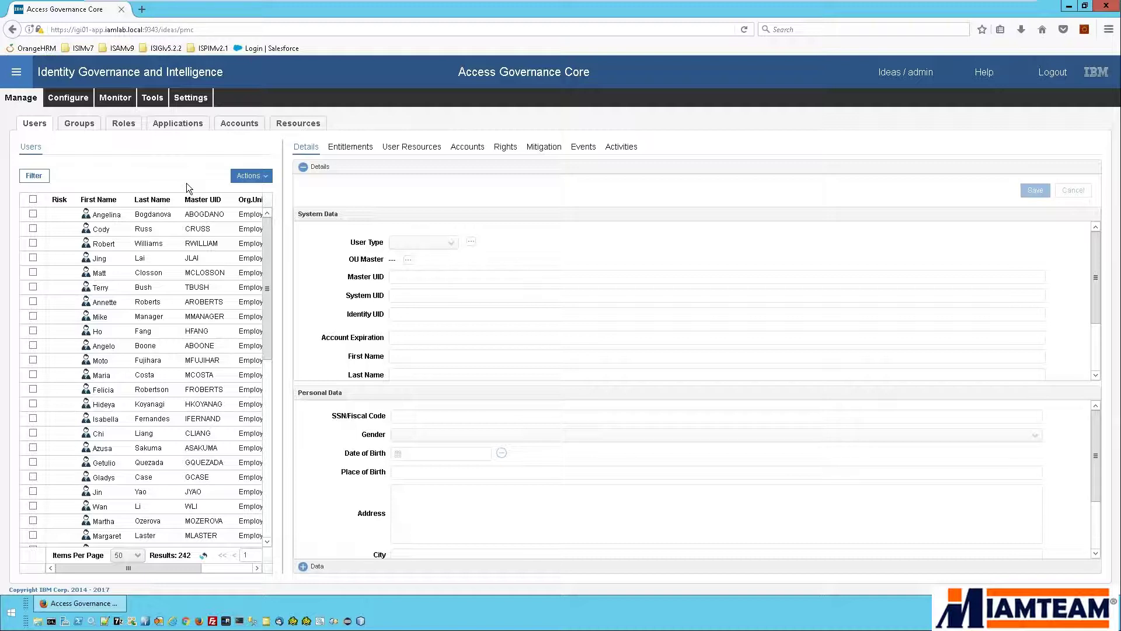
Switch from the user list to the Applications list under Manage.
{"action": "left_click", "coordinate": [189, 132]}
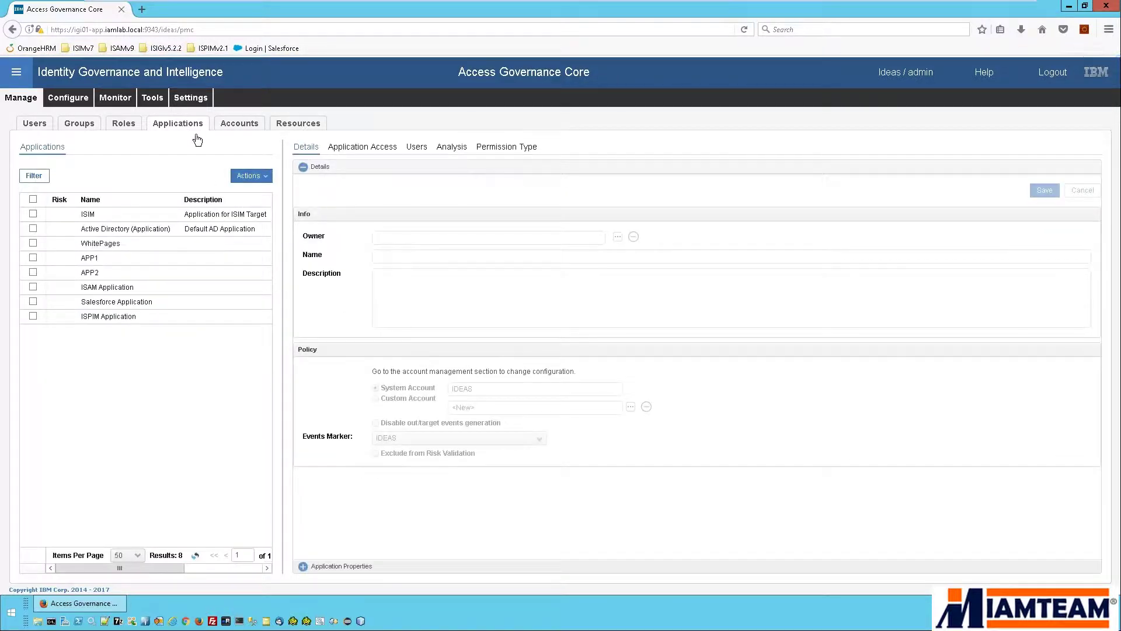
Review the Salesforce Application's configuration details, then return to the Users list.
{"action": "left_click", "coordinate": [135, 300]}
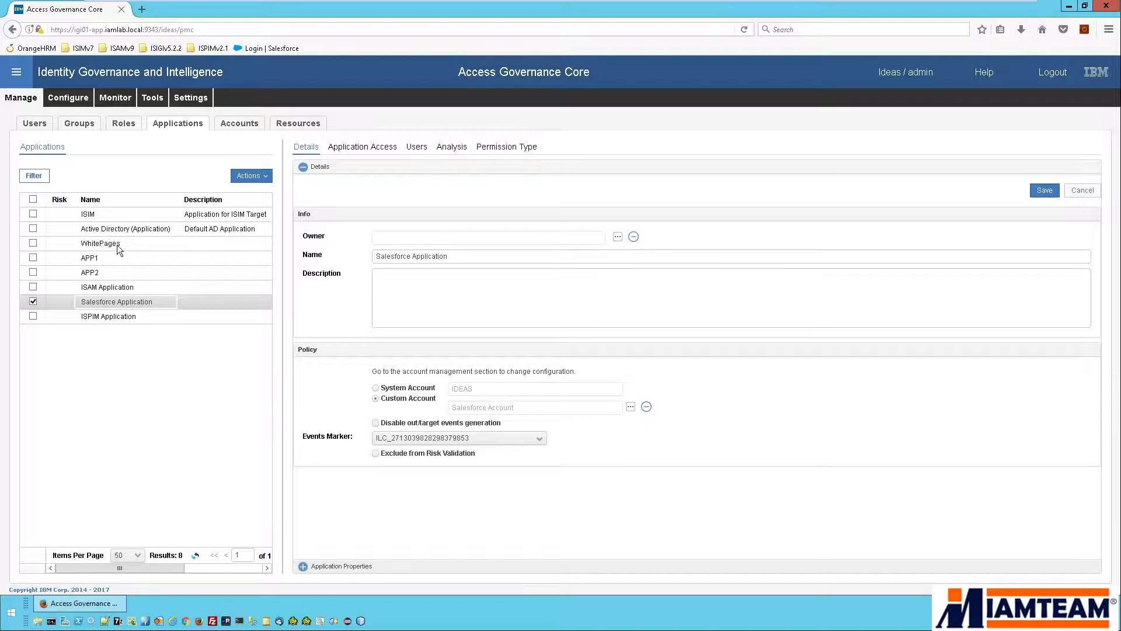
{"action": "left_click", "coordinate": [36, 130]}
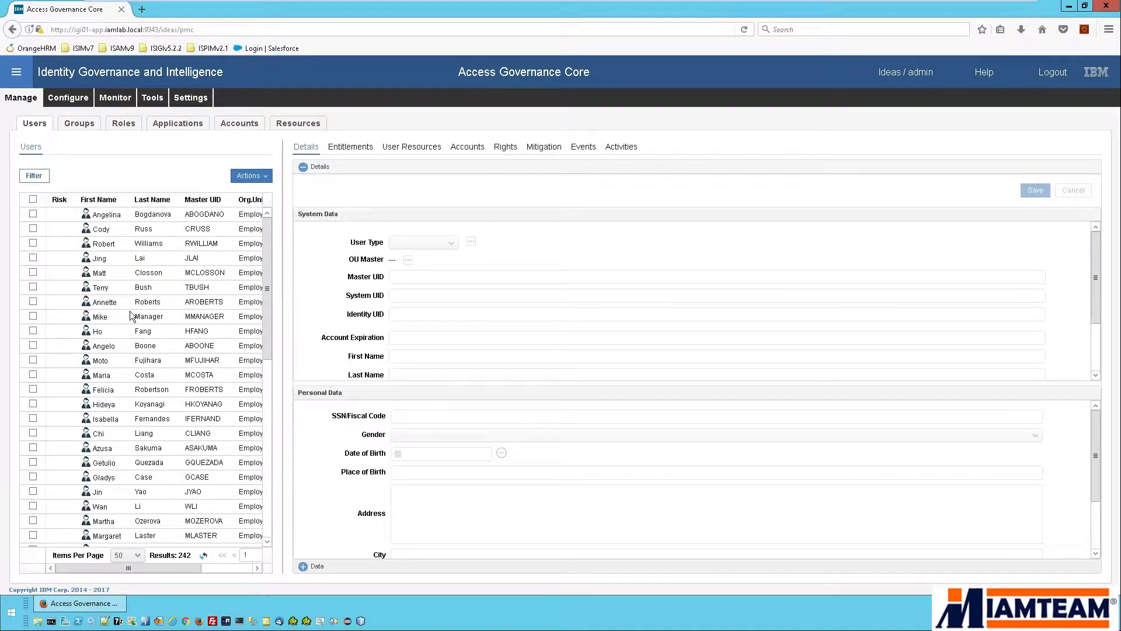
Select the employee and list their four accounts: Ideas, Active Directory, WhitePages and ISAM.
{"action": "scroll", "coordinate": [132, 316], "scroll_direction": "down", "scroll_amount": 4}
{"action": "scroll", "coordinate": [132, 316], "scroll_direction": "down", "scroll_amount": 3}
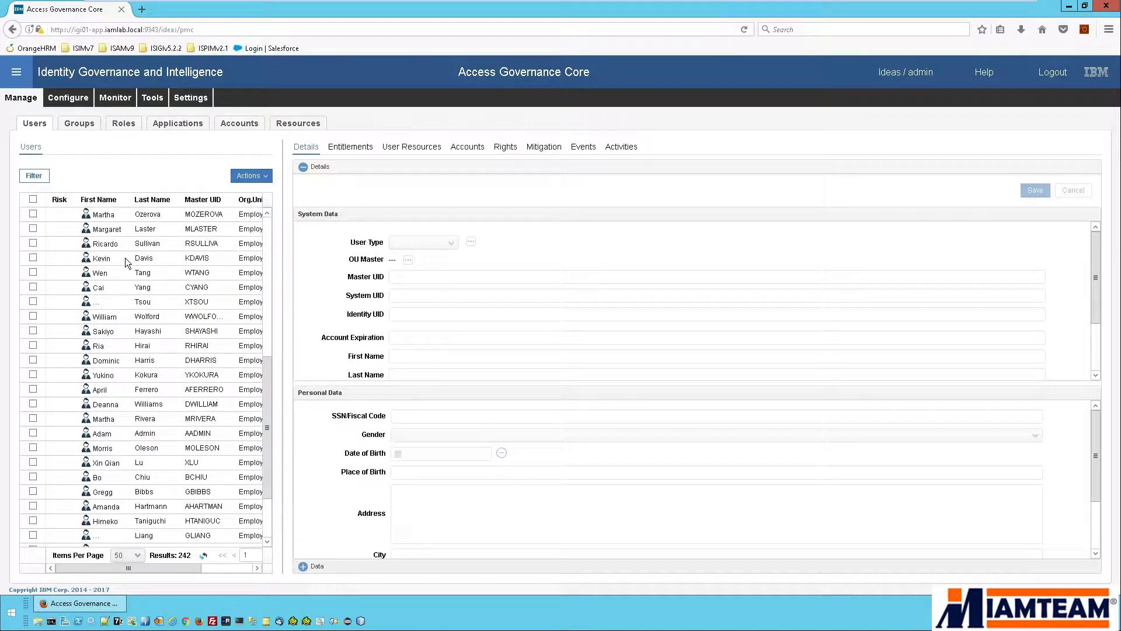
{"action": "left_click", "coordinate": [125, 258]}
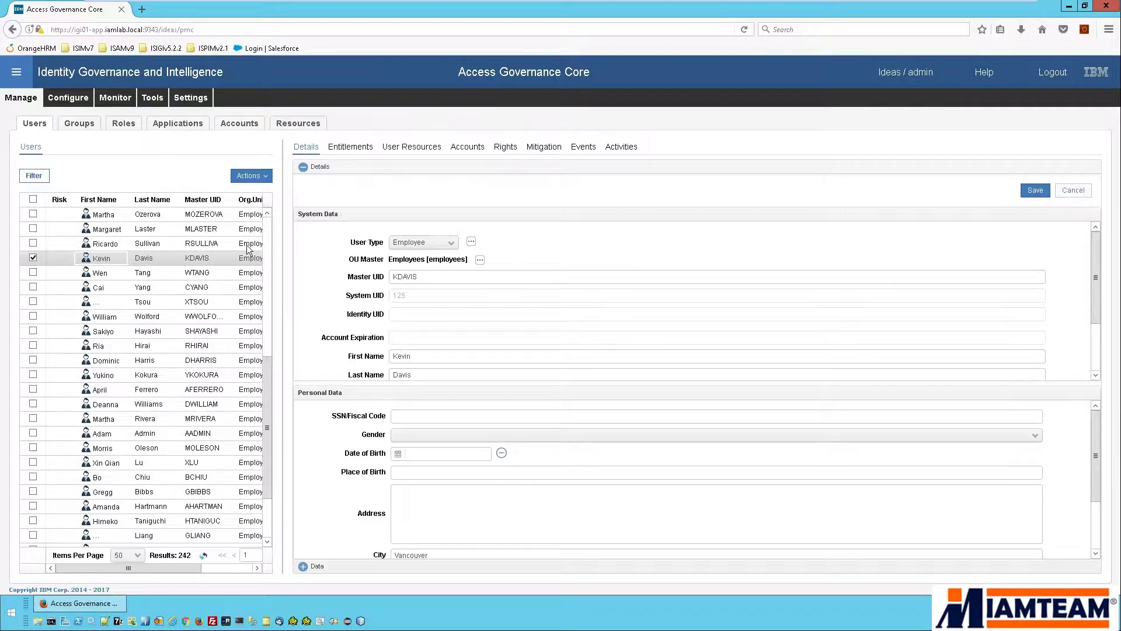
{"action": "left_click", "coordinate": [473, 153]}
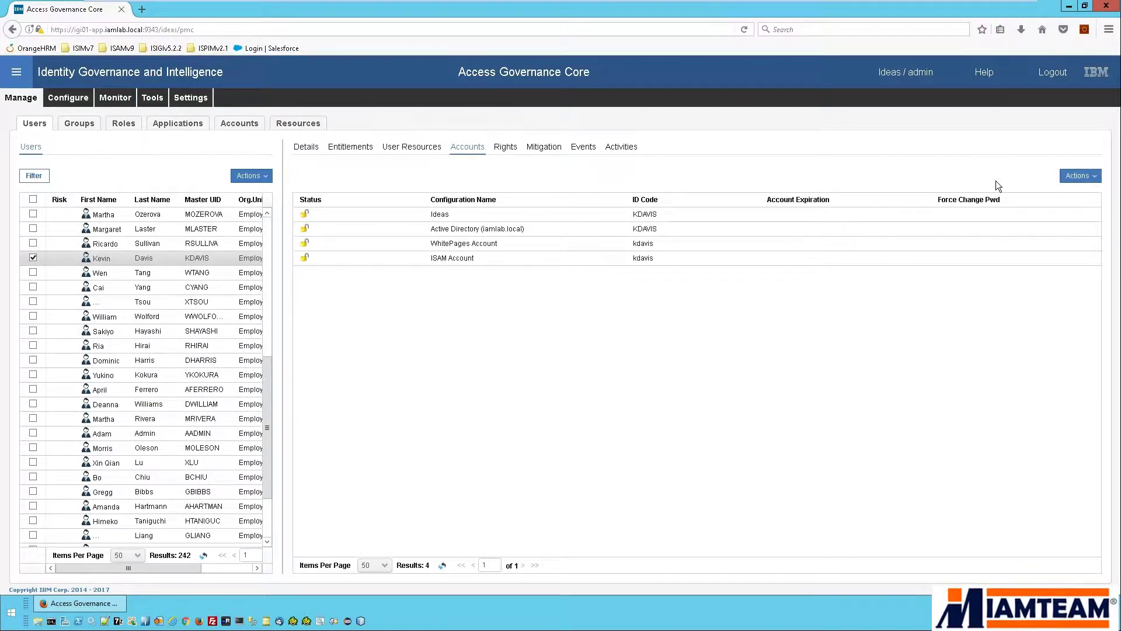
{"action": "left_click", "coordinate": [1071, 174]}
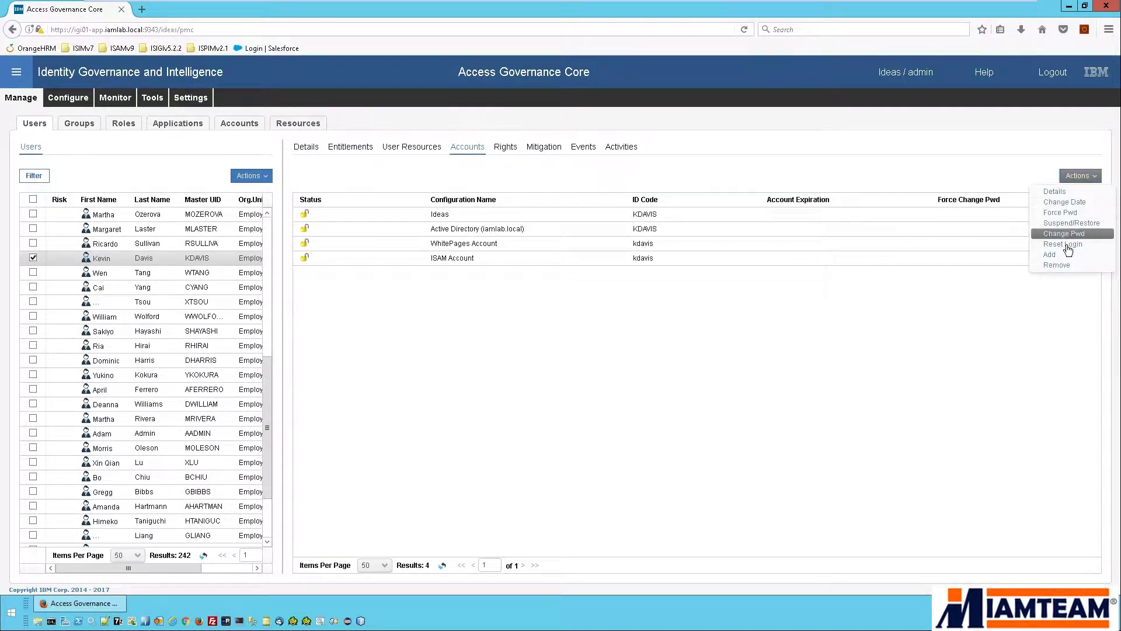
Add a new Salesforce Account with the user's e-mail address as Master UID and save it.
{"action": "left_click", "coordinate": [1063, 256]}
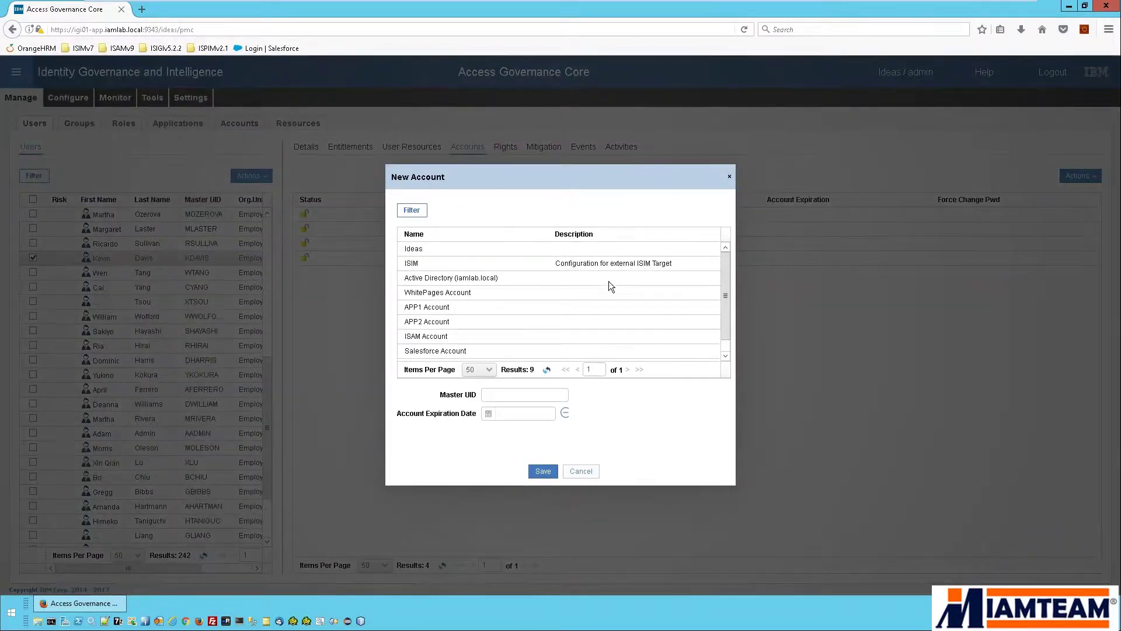
{"action": "left_click", "coordinate": [456, 352]}
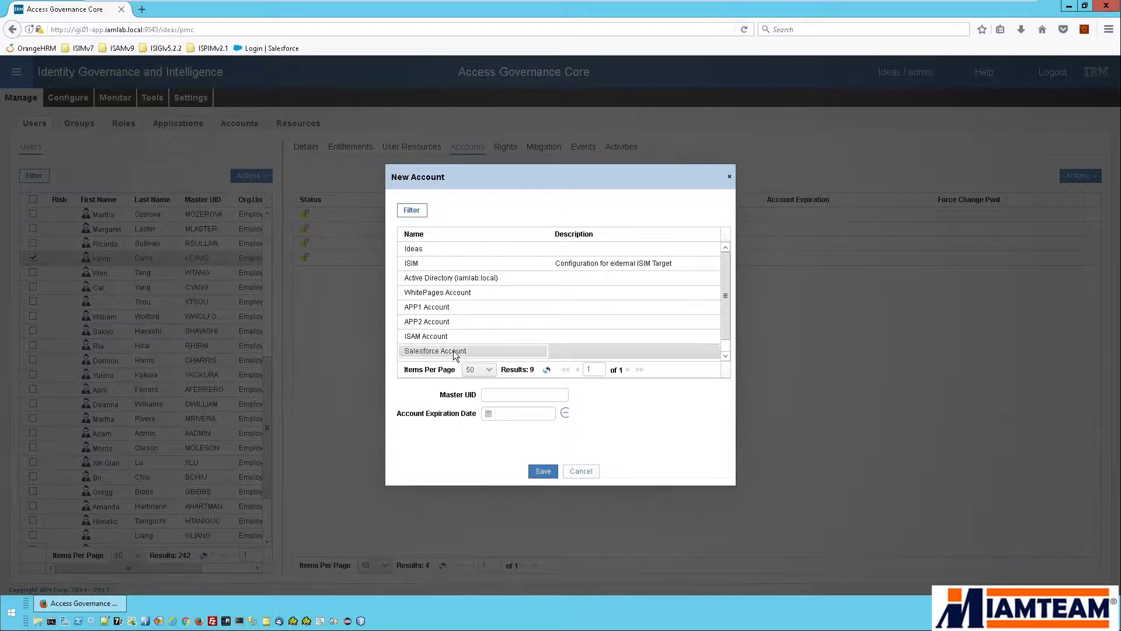
{"action": "left_click", "coordinate": [509, 398]}
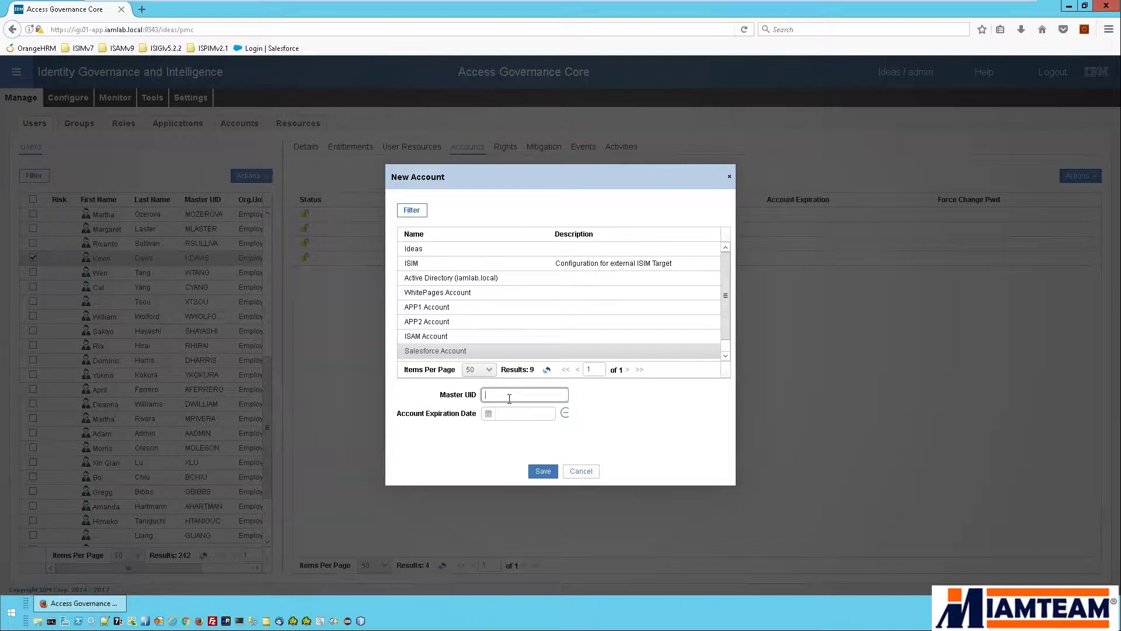
{"action": "left_click", "coordinate": [543, 471]}
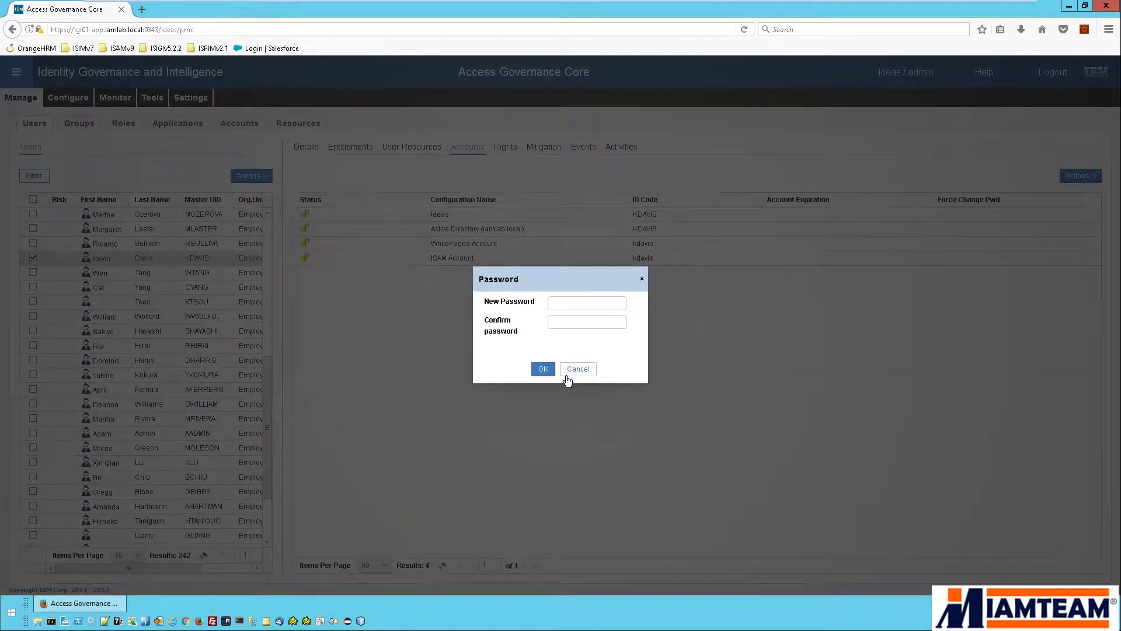
Enter and confirm the Salesforce Account's initial password, then select the new account entry.
{"action": "left_click", "coordinate": [573, 308]}
{"action": "type", "text": "*********"}
{"action": "key", "text": "Tab"}
{"action": "type", "text": "*********"}
{"action": "left_click", "coordinate": [539, 369]}
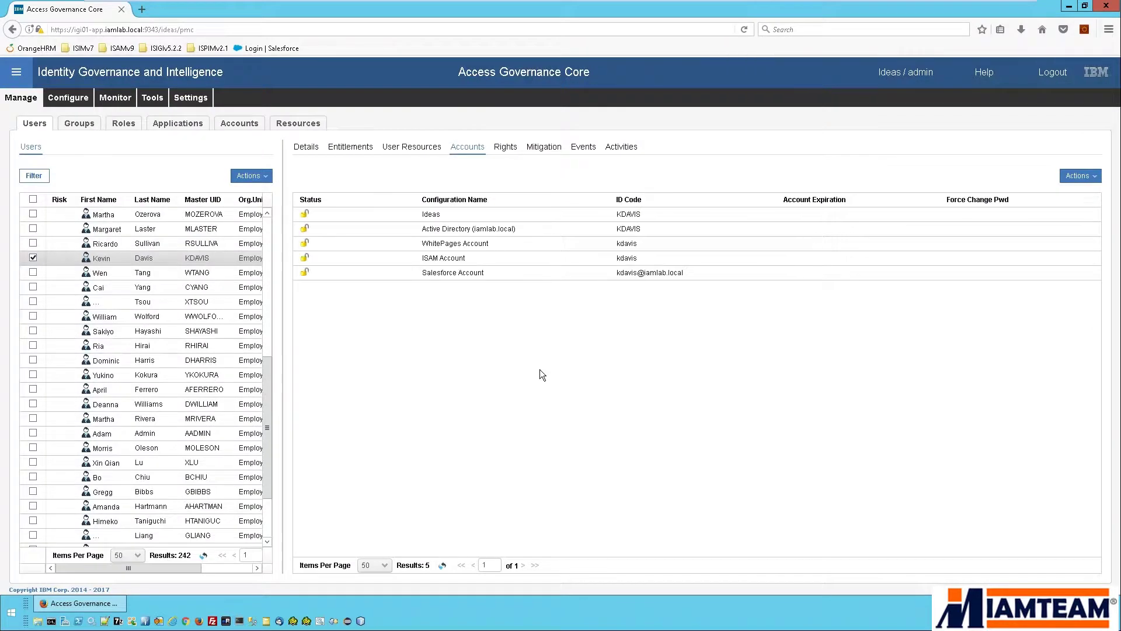
{"action": "left_click", "coordinate": [481, 272]}
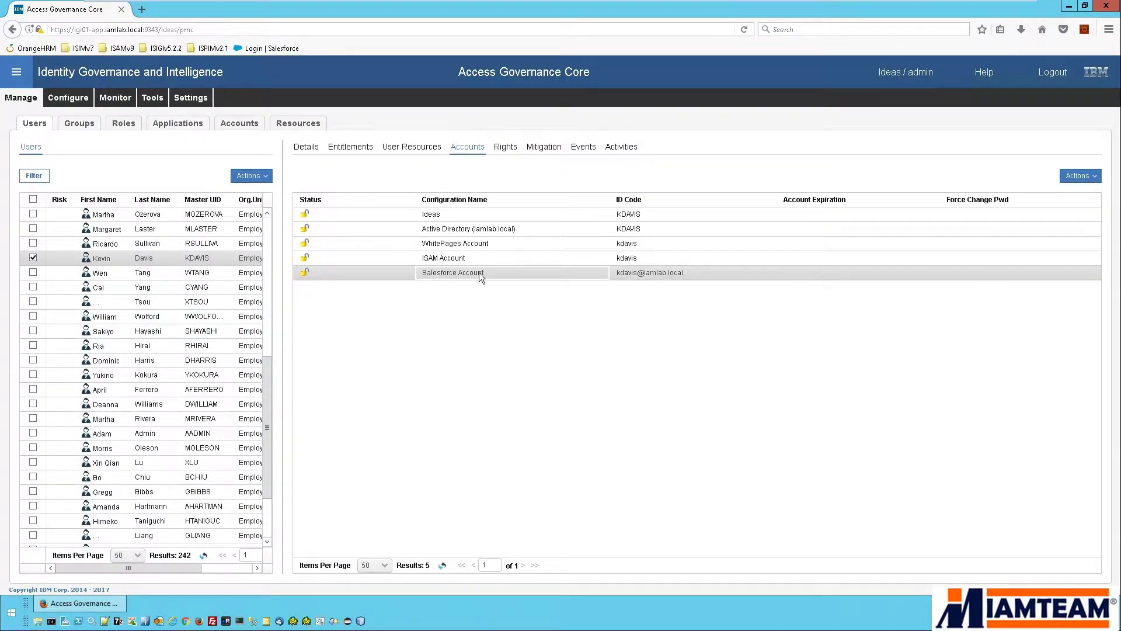
{"action": "left_click", "coordinate": [121, 100]}
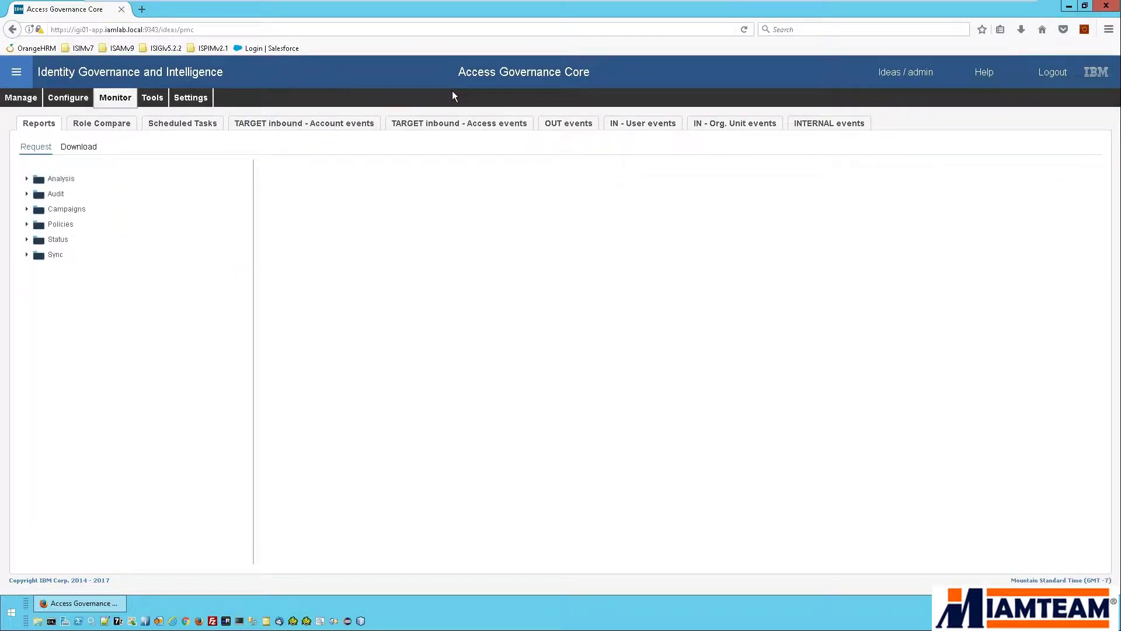
Refresh the OUT events and verify Salesforce Create Account event 1118 now shows Success.
{"action": "left_click", "coordinate": [563, 126]}
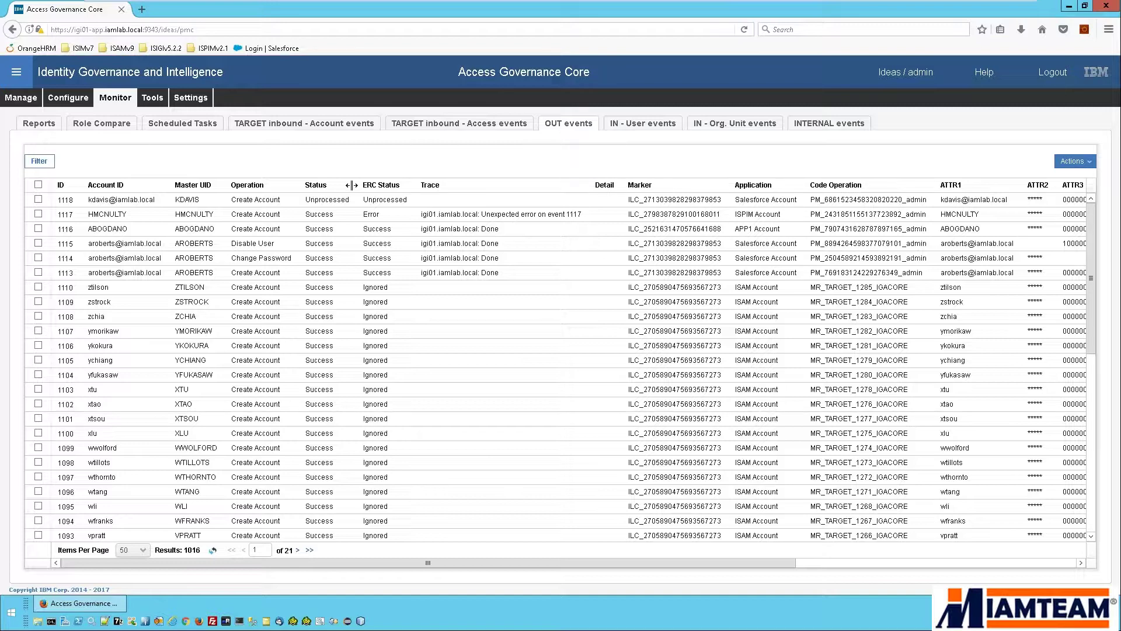
{"action": "left_click", "coordinate": [213, 551]}
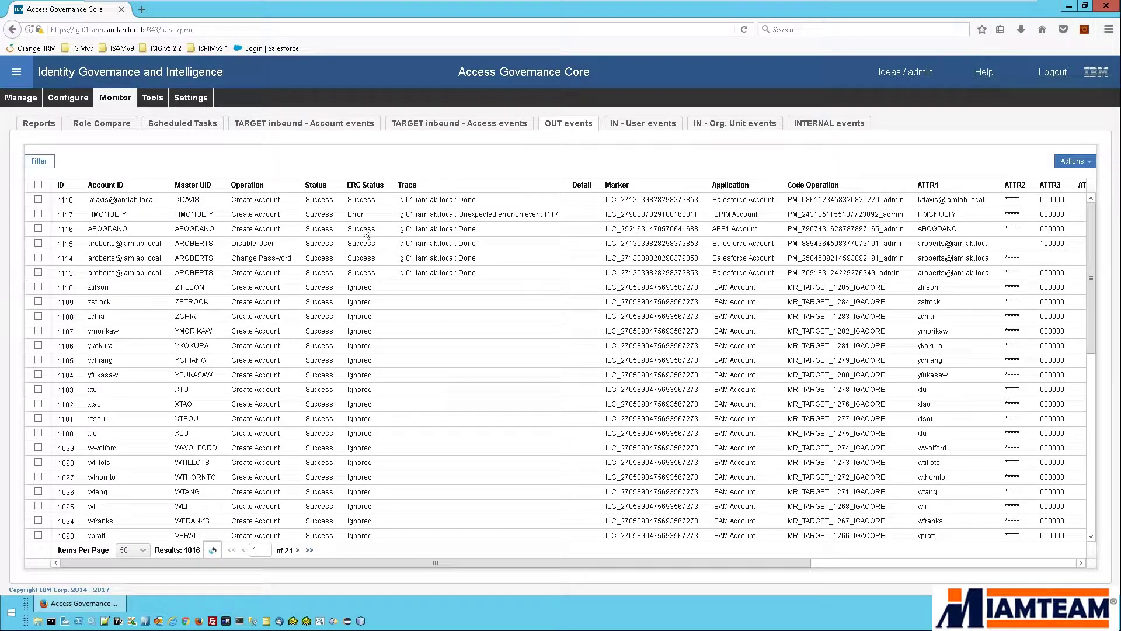
{"action": "left_click", "coordinate": [373, 200]}
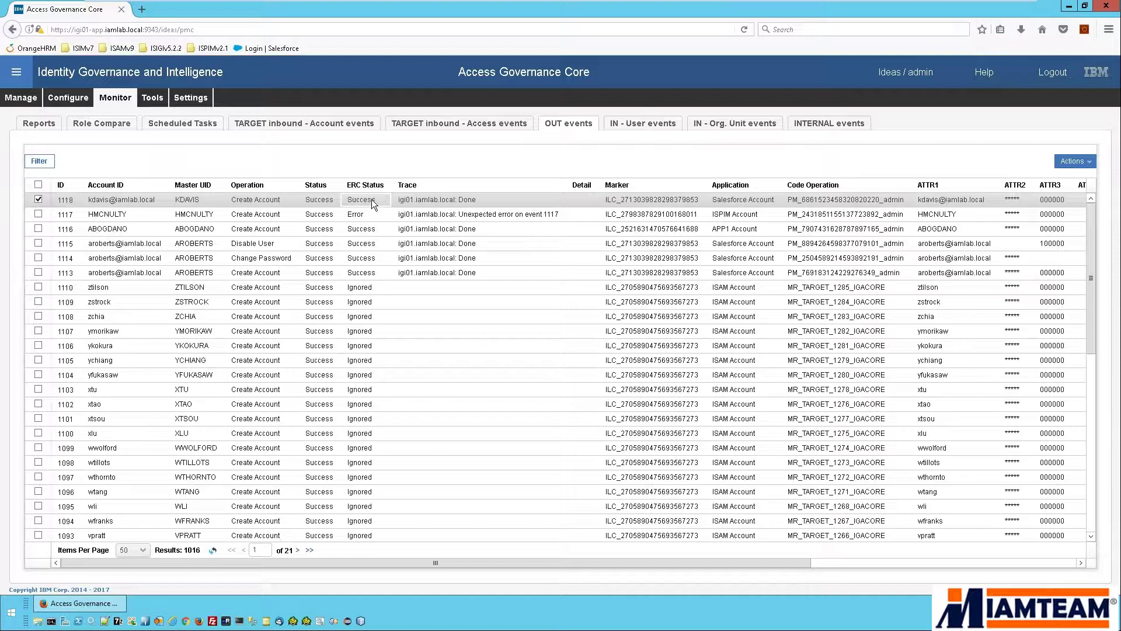
Log in to Salesforce with the new user's username and initial password.
{"action": "left_click", "coordinate": [142, 10]}
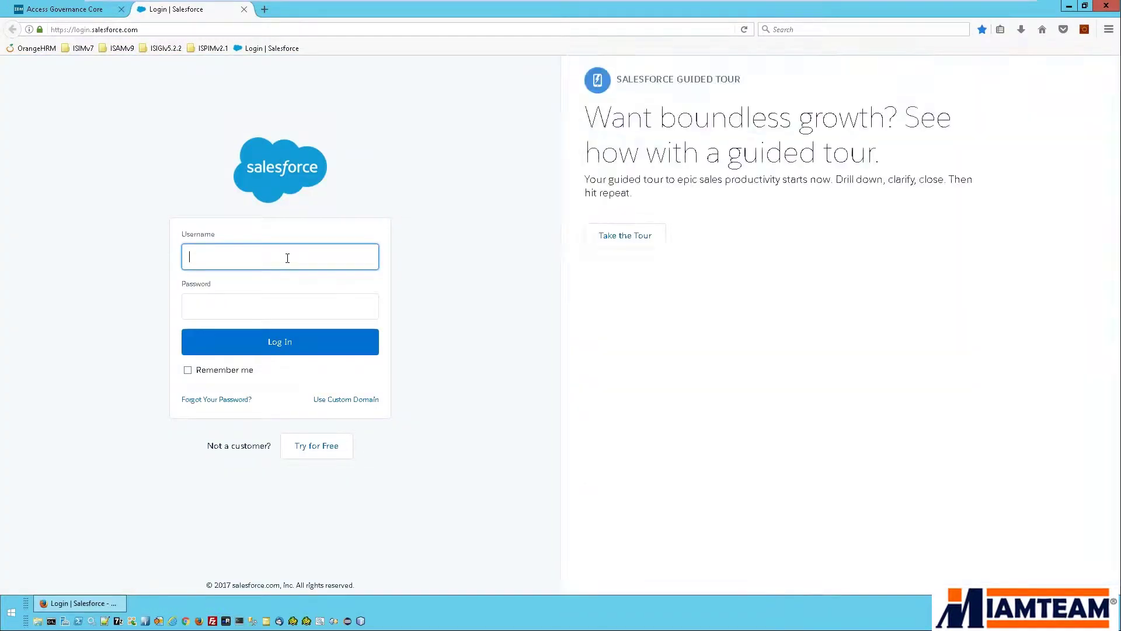
{"action": "left_click", "coordinate": [287, 258]}
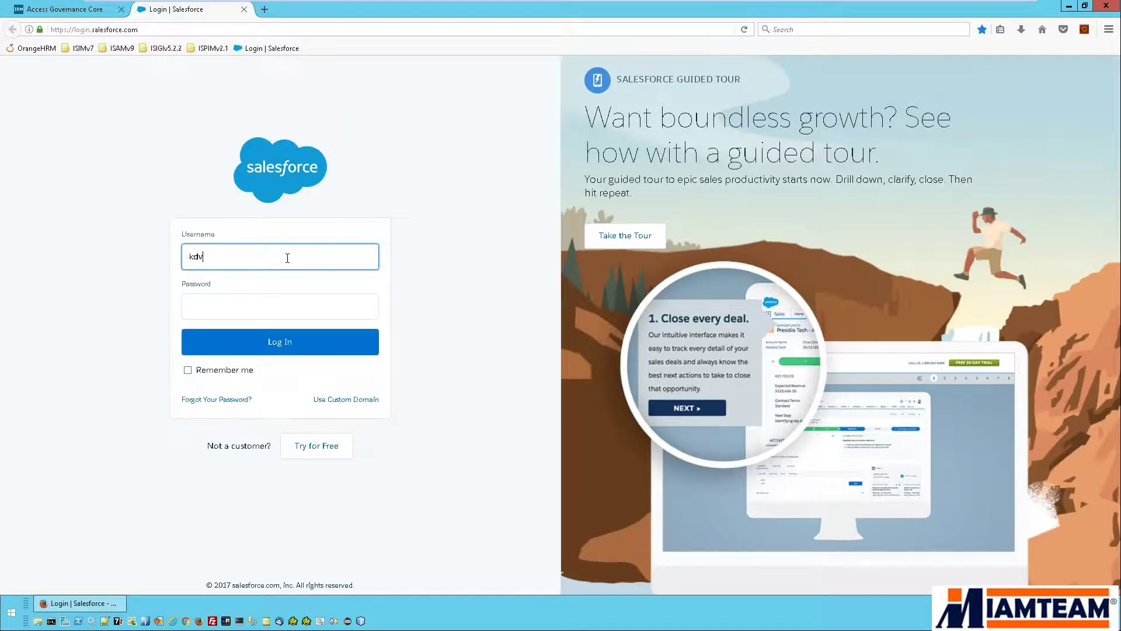
{"action": "key", "text": "Tab"}
{"action": "type", "text": "•••••••••"}
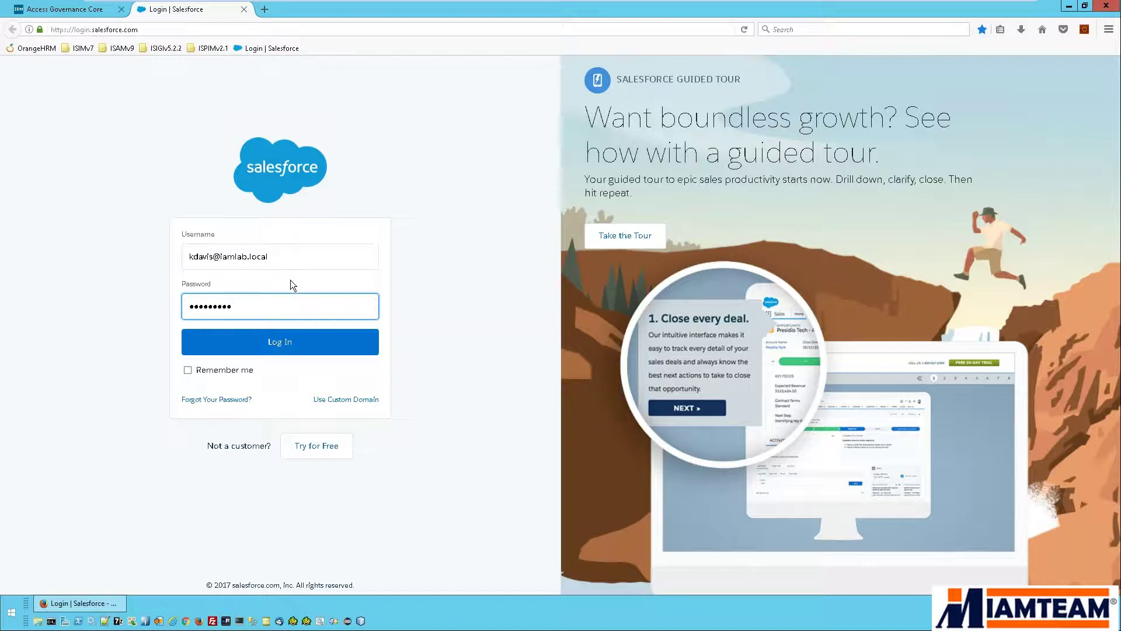
{"action": "left_click", "coordinate": [288, 341]}
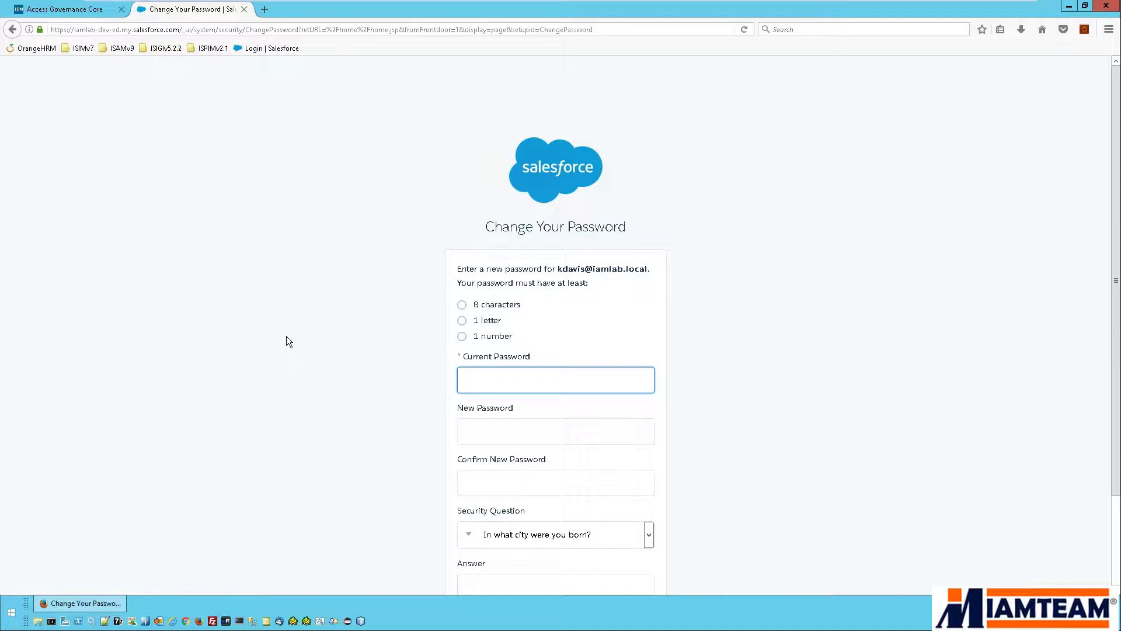
Change the Salesforce password, entering current and matching new passwords plus the birthplace security answer.
{"action": "scroll", "coordinate": [286, 340], "scroll_direction": "down", "scroll_amount": 3}
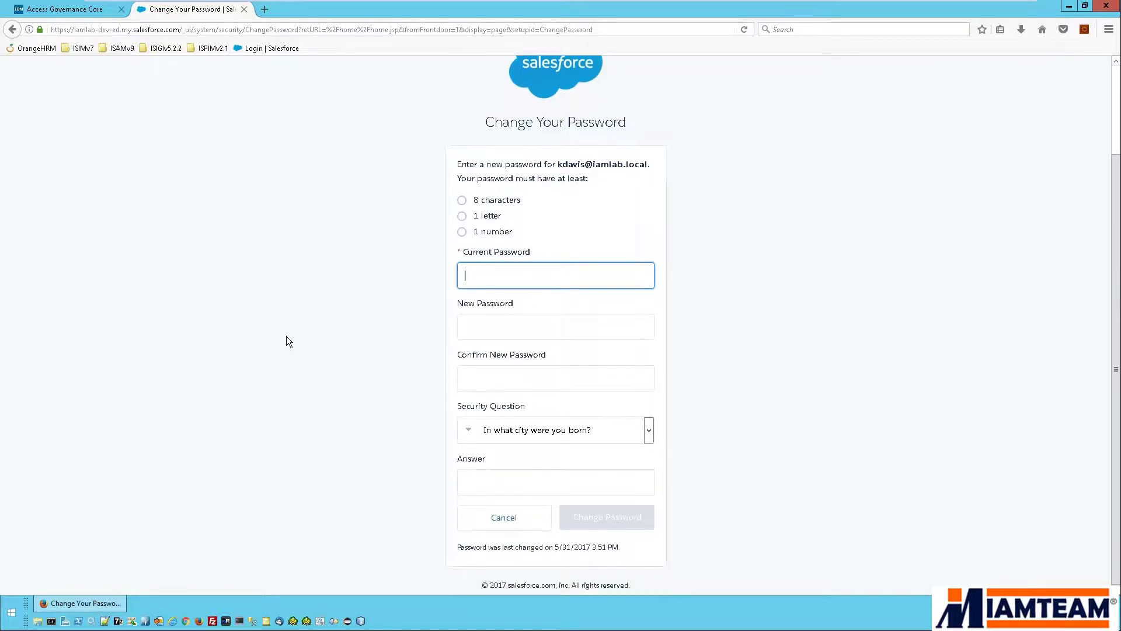
{"action": "type", "text": "*********"}
{"action": "key", "text": "Tab"}
{"action": "type", "text": "*********"}
{"action": "key", "text": "Tab"}
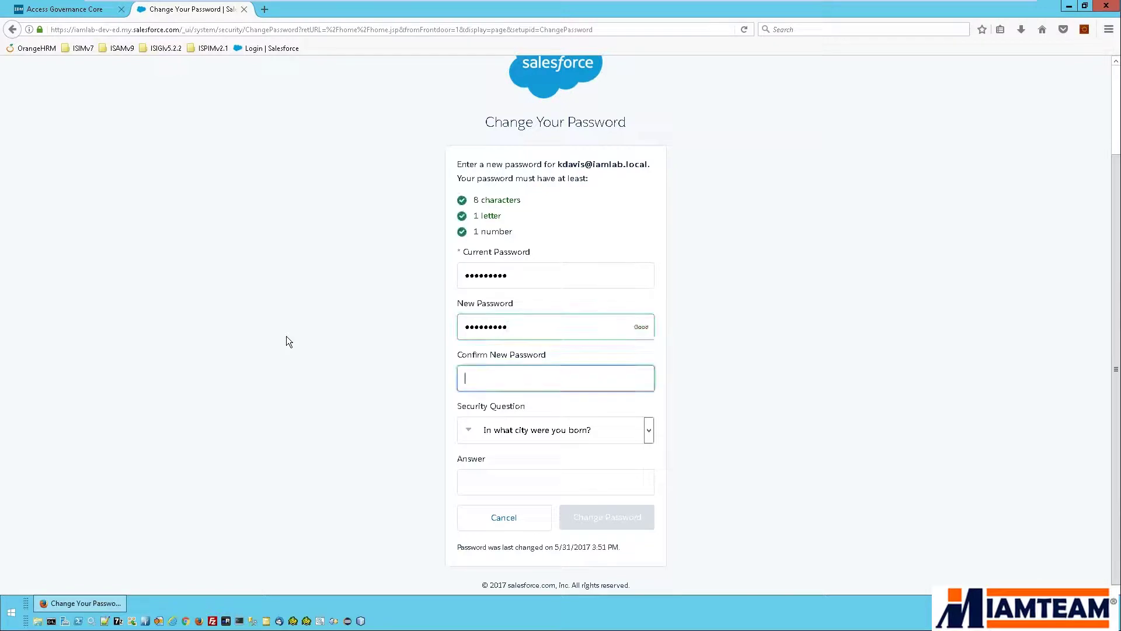
{"action": "type", "text": "*********"}
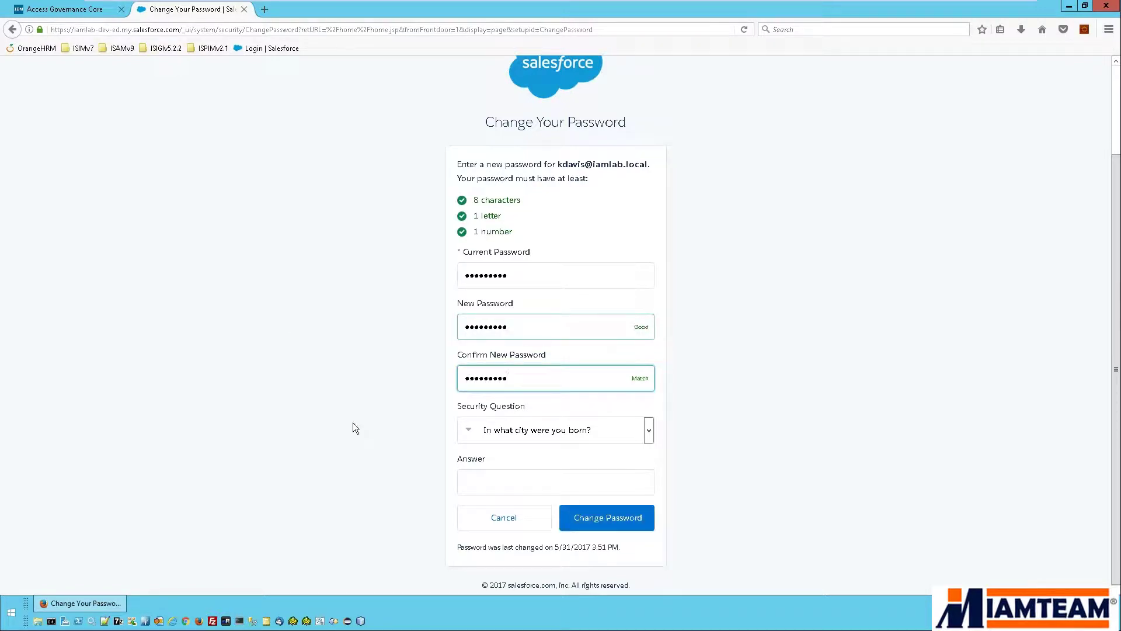
{"action": "left_click", "coordinate": [489, 482]}
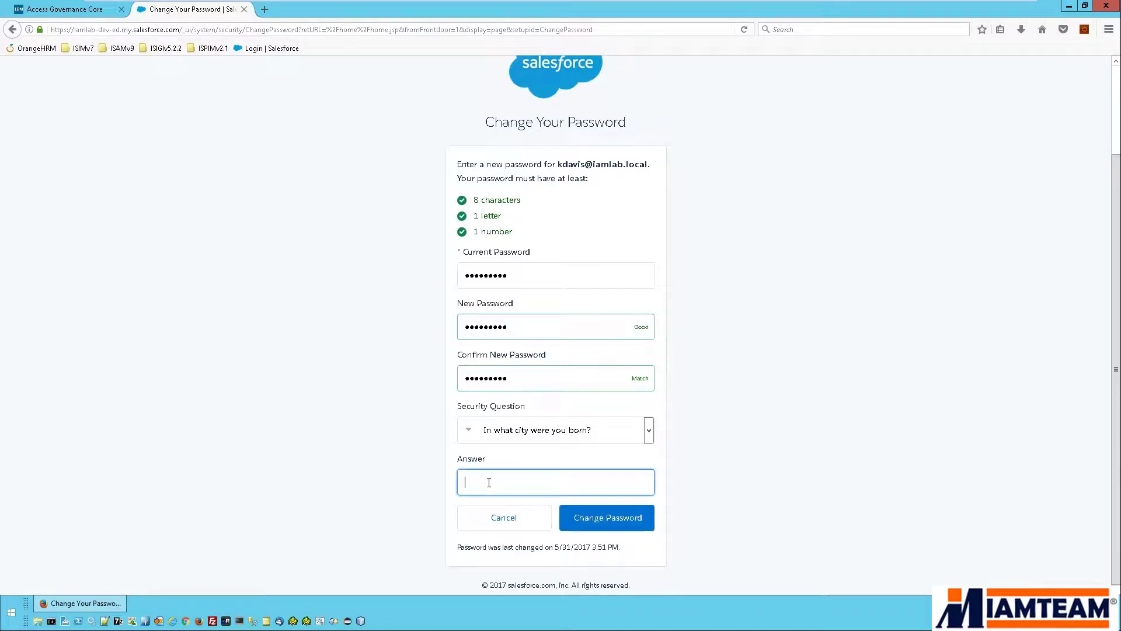
{"action": "left_click", "coordinate": [614, 526]}
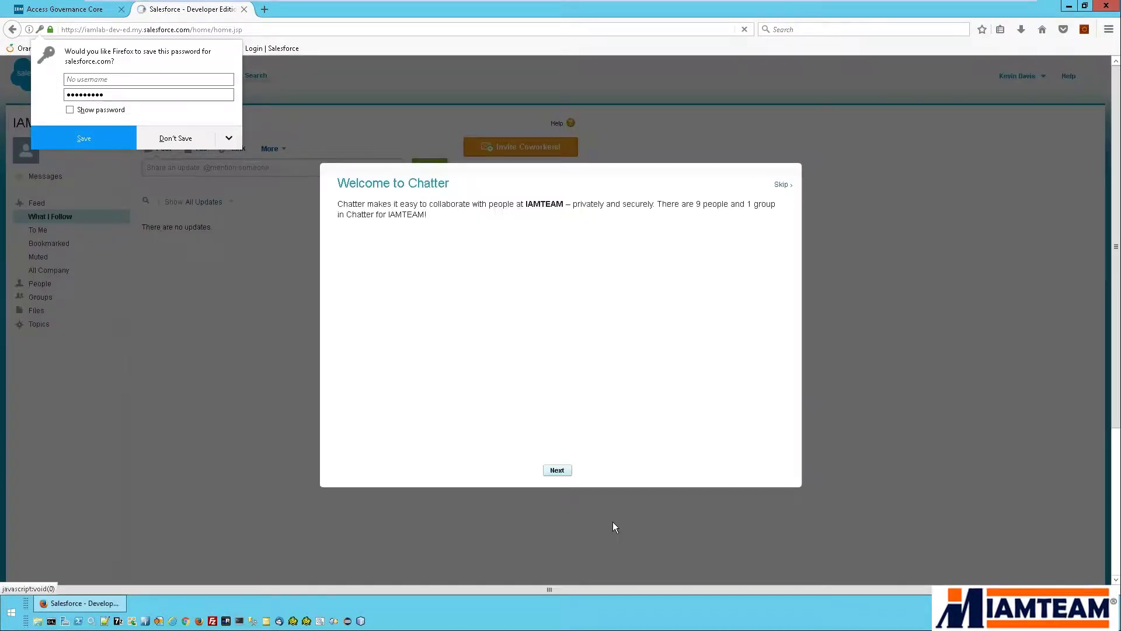
Decline saving the password, dismiss the Chatter welcome tour, and go to My Profile.
{"action": "left_click", "coordinate": [782, 192]}
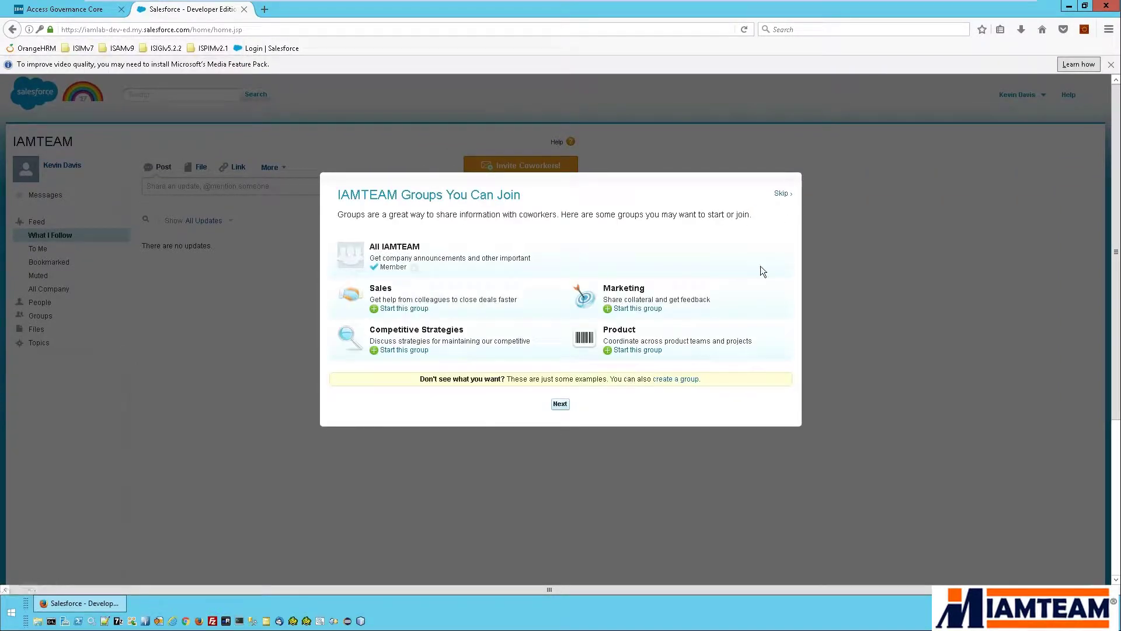
{"action": "left_click", "coordinate": [780, 194]}
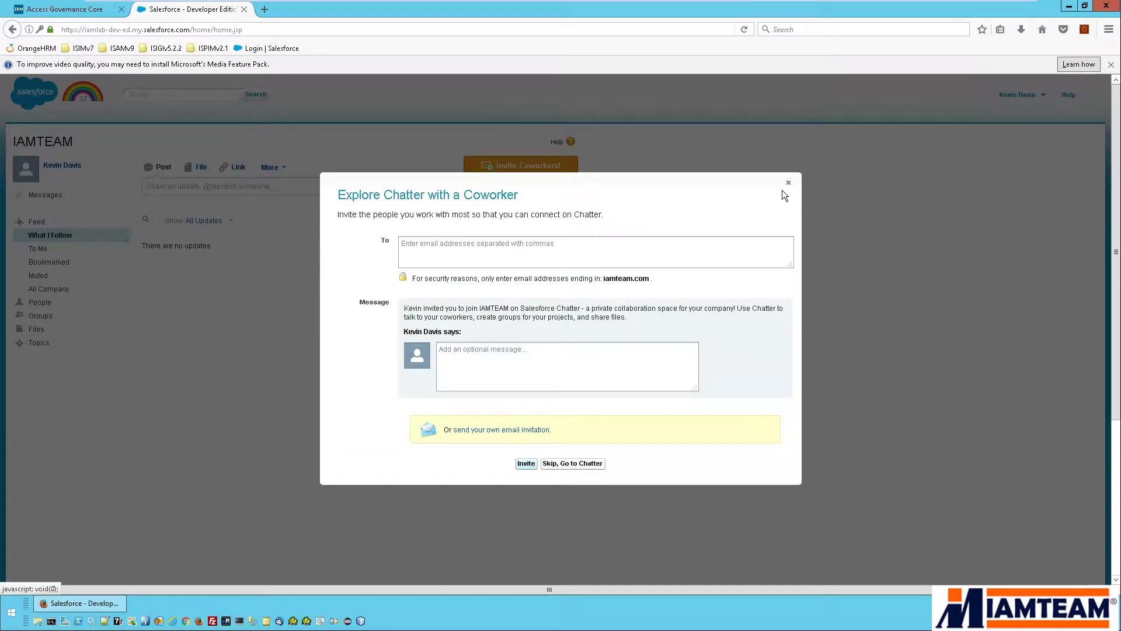
{"action": "left_click", "coordinate": [788, 184]}
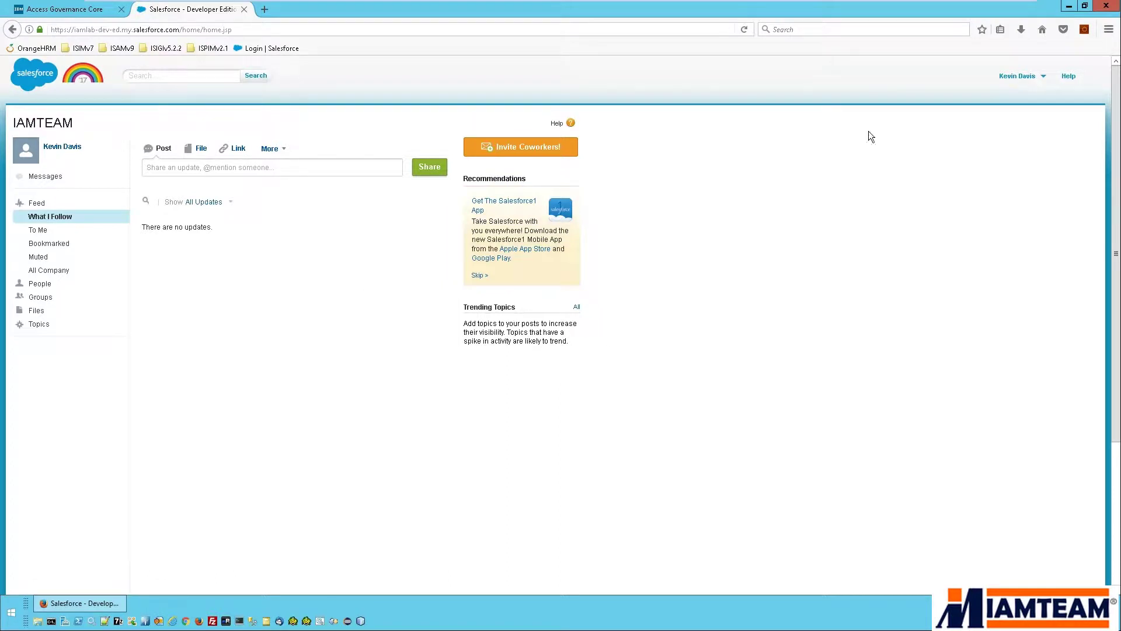
{"action": "left_click", "coordinate": [1015, 77]}
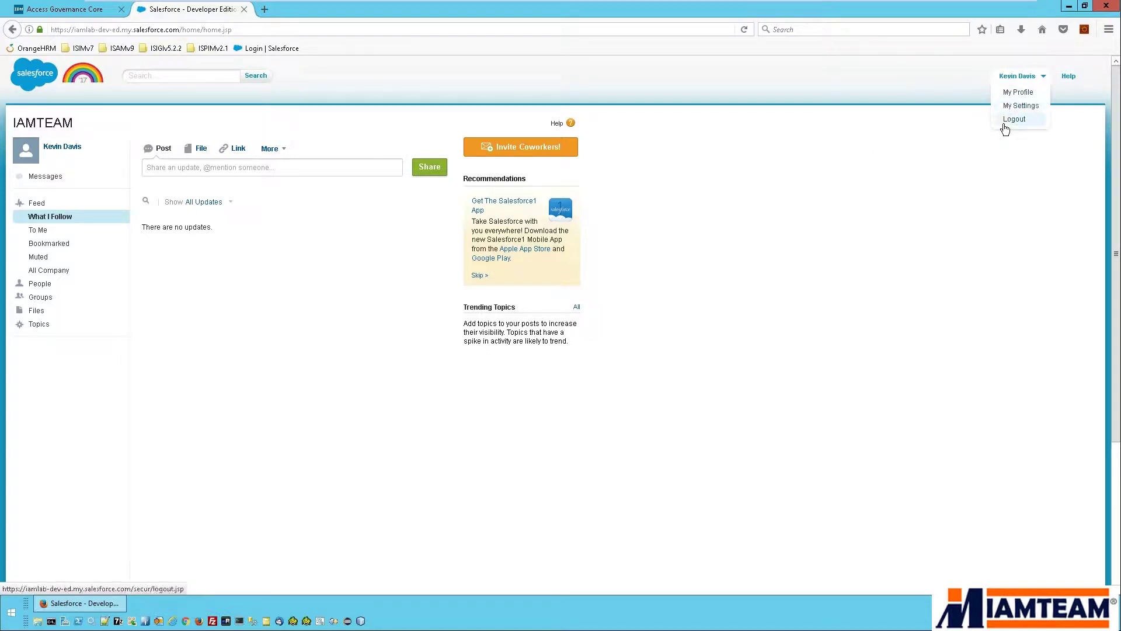
{"action": "left_click", "coordinate": [1008, 92]}
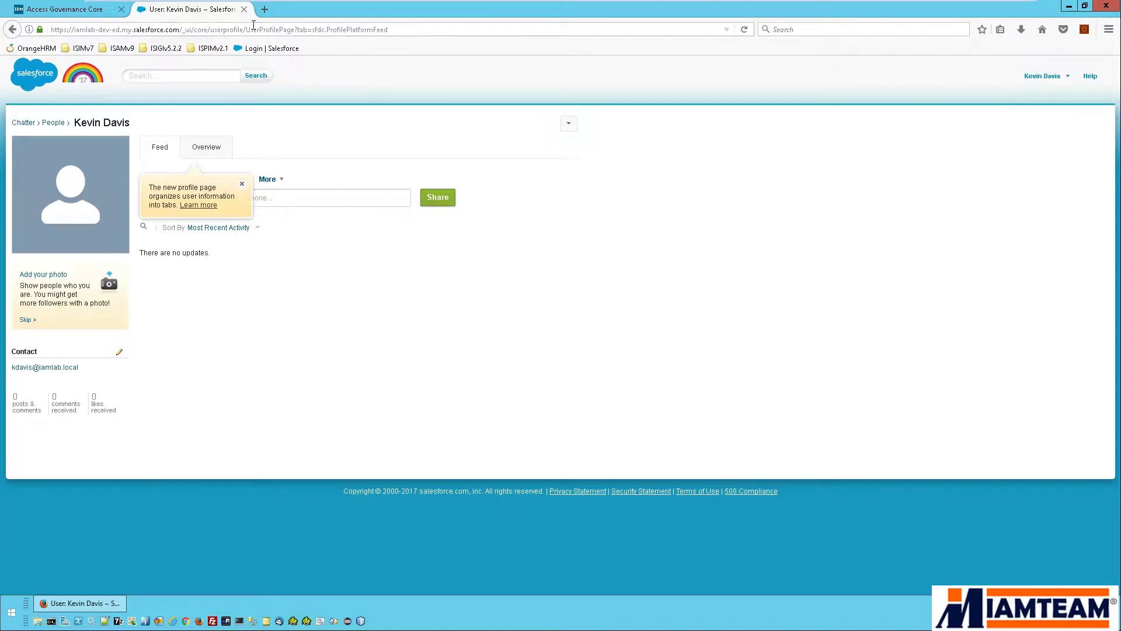
Close the Salesforce tab and return to the Manage Users list in Access Governance Core.
{"action": "left_click", "coordinate": [244, 10]}
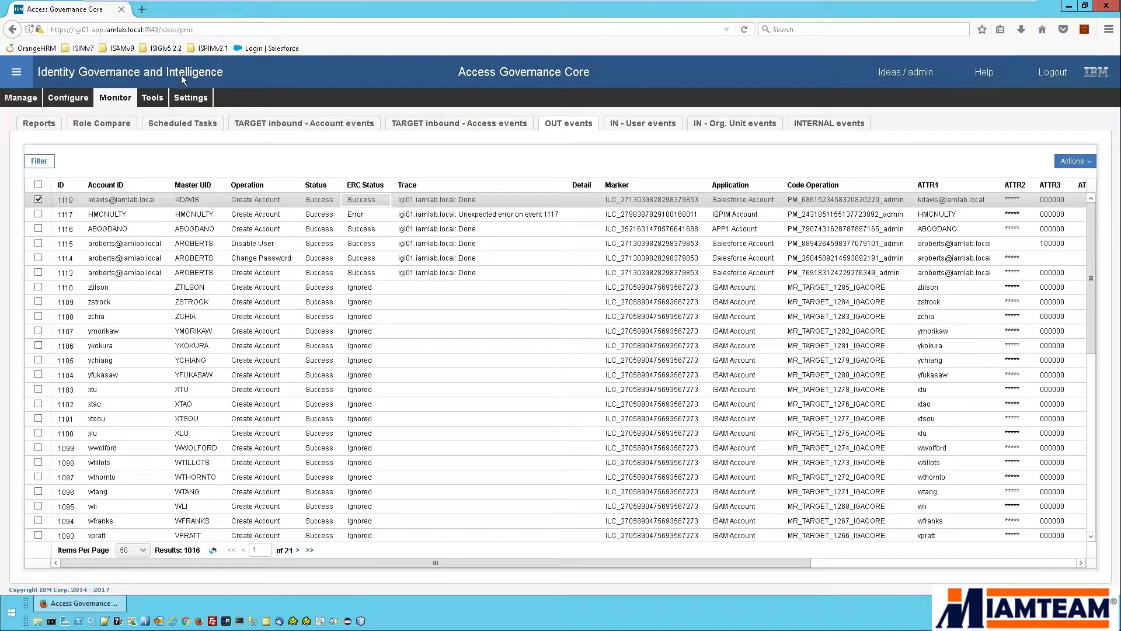
{"action": "left_click", "coordinate": [30, 102]}
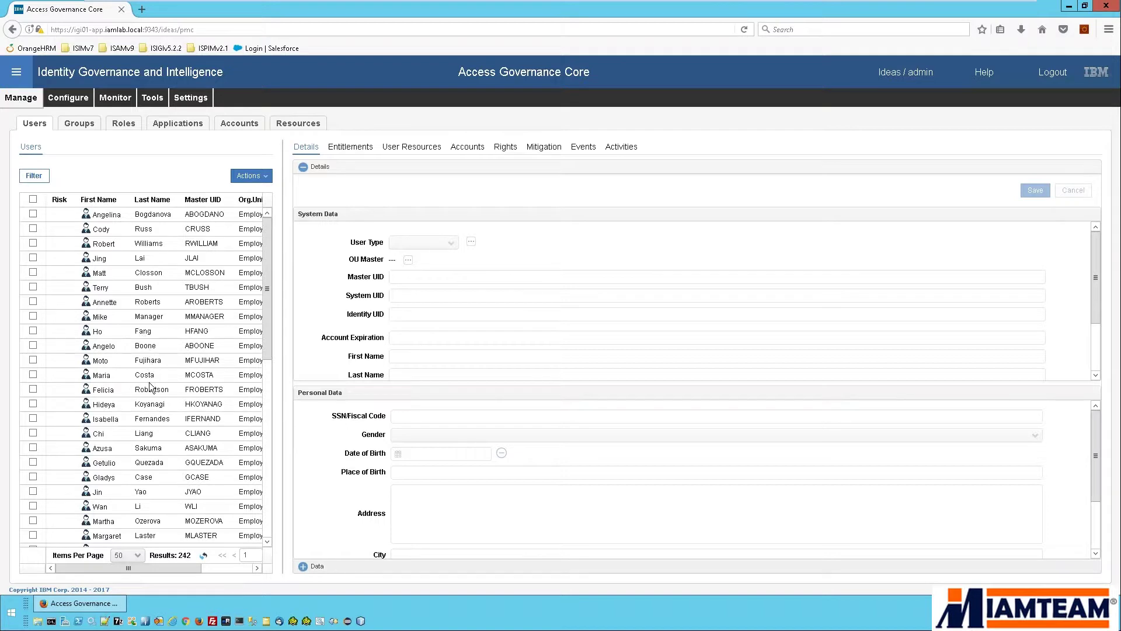
Select the user and, in their Accounts list, select the Ideas account row.
{"action": "scroll", "coordinate": [145, 331], "scroll_direction": "down", "scroll_amount": 3}
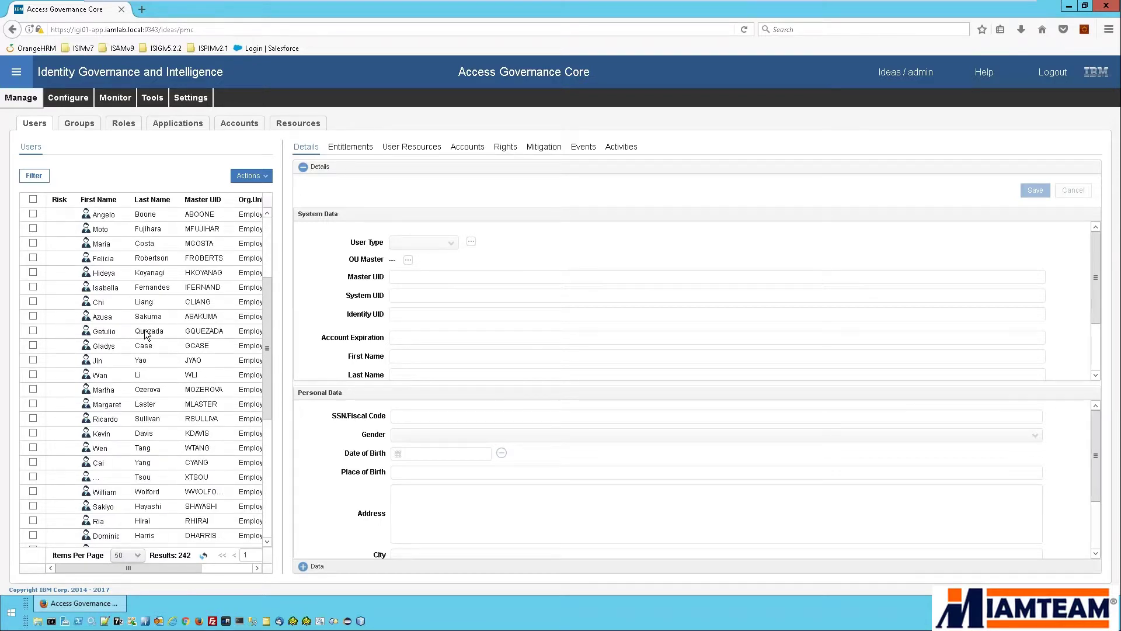
{"action": "scroll", "coordinate": [145, 332], "scroll_direction": "down", "scroll_amount": 3}
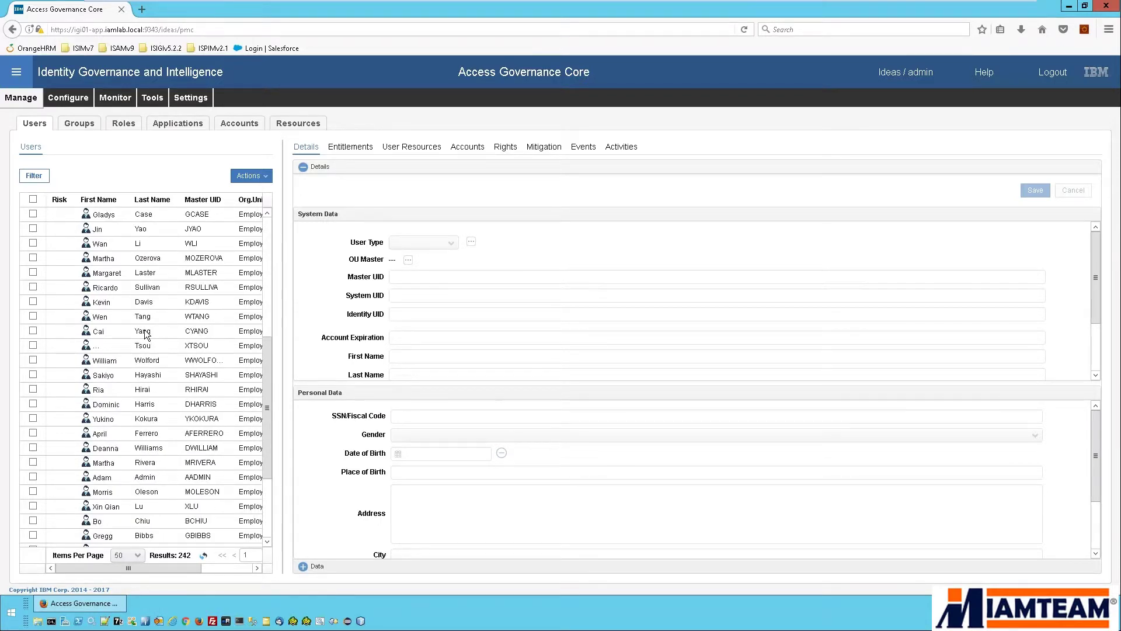
{"action": "left_click", "coordinate": [144, 303]}
{"action": "left_click", "coordinate": [470, 153]}
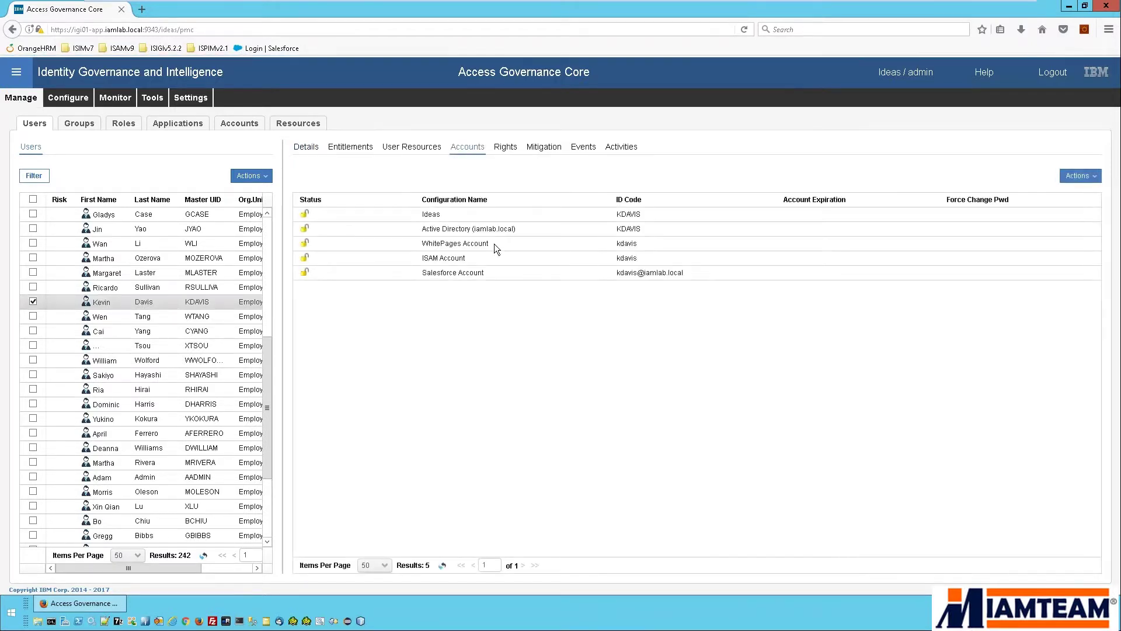
{"action": "left_click", "coordinate": [465, 216]}
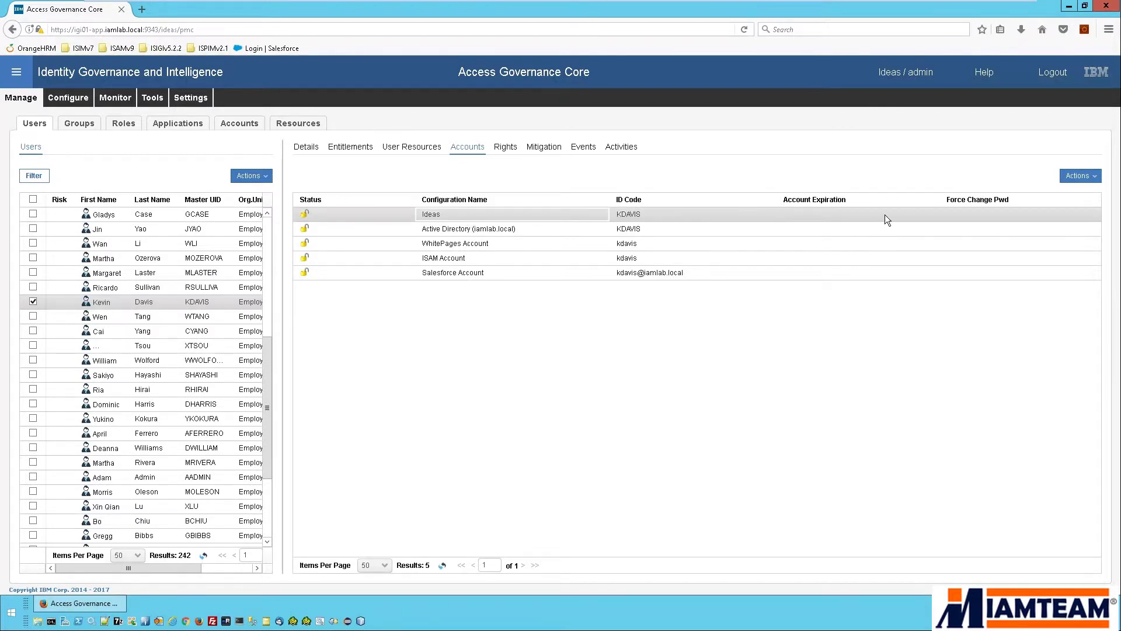
Suspend the user's accounts with Technical suspending code 1 and acknowledge the success message.
{"action": "left_click", "coordinate": [1070, 178]}
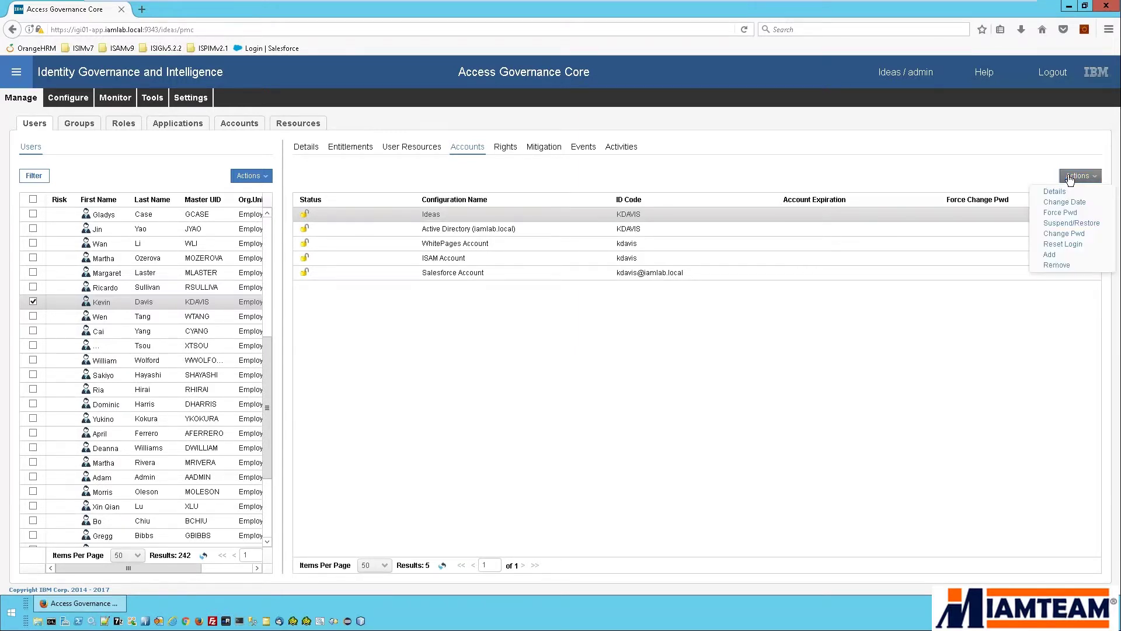
{"action": "left_click", "coordinate": [1073, 223]}
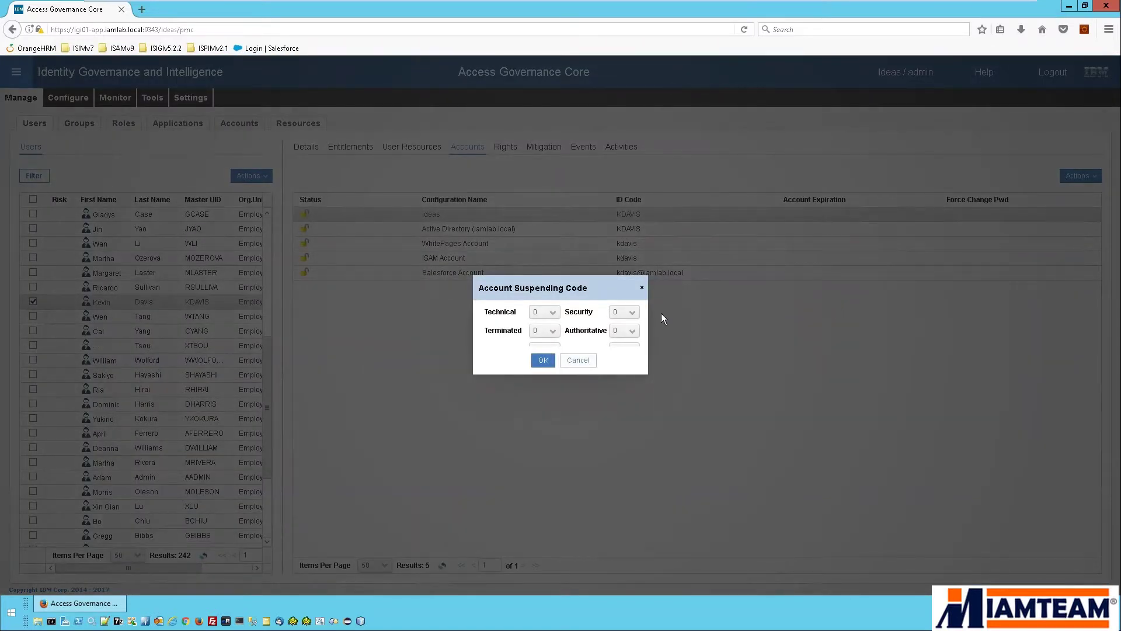
{"action": "left_click", "coordinate": [550, 314]}
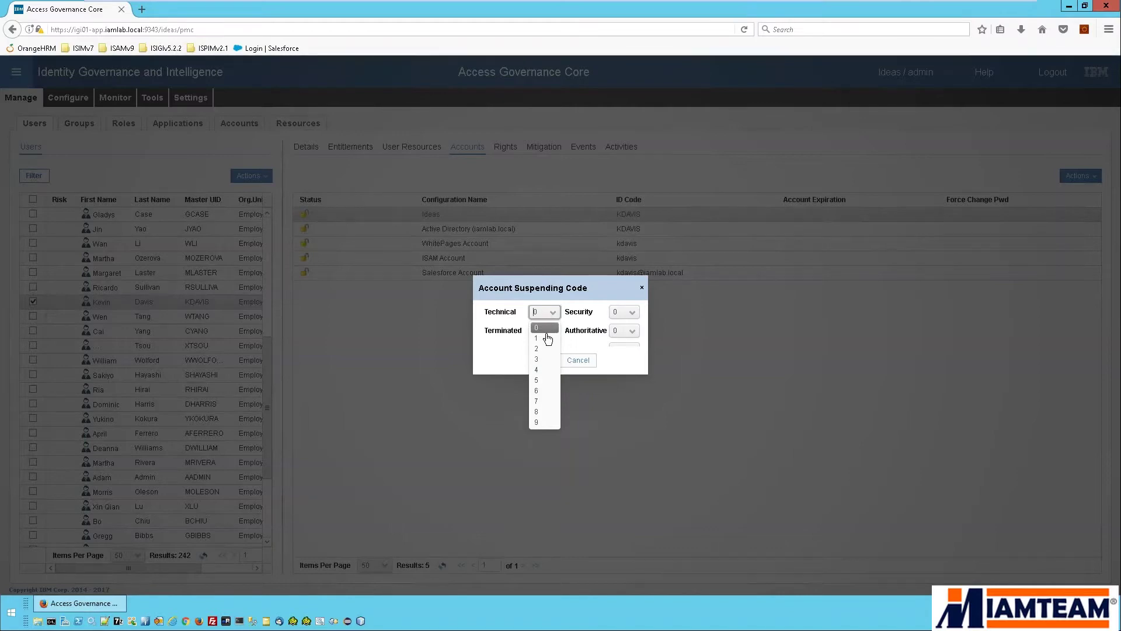
{"action": "left_click", "coordinate": [544, 331]}
{"action": "left_click", "coordinate": [545, 360]}
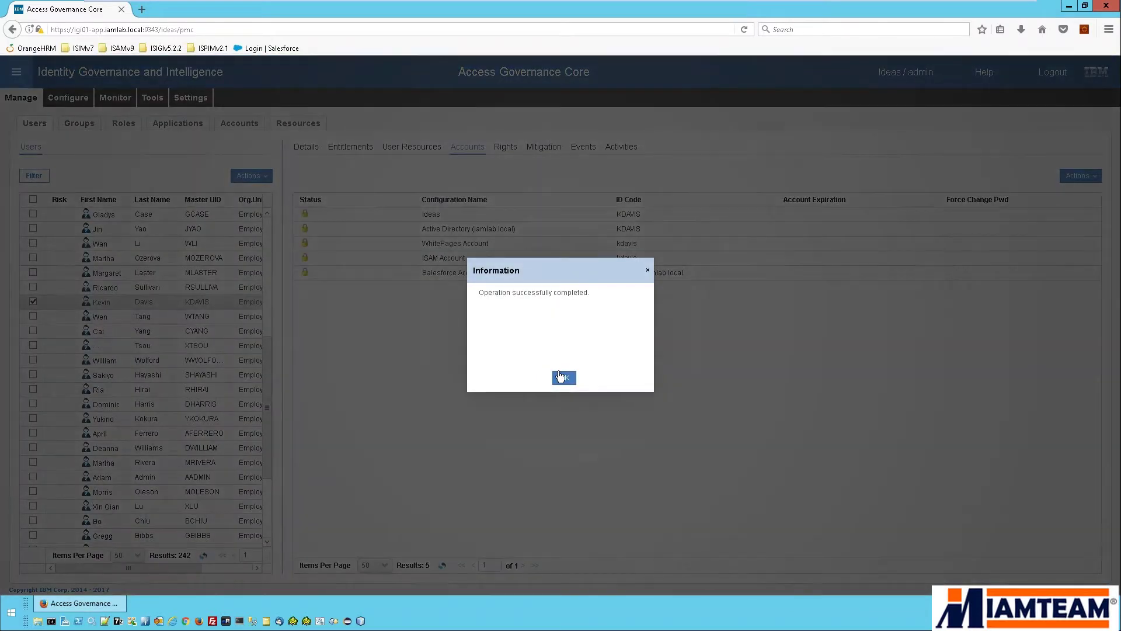
{"action": "left_click", "coordinate": [561, 377]}
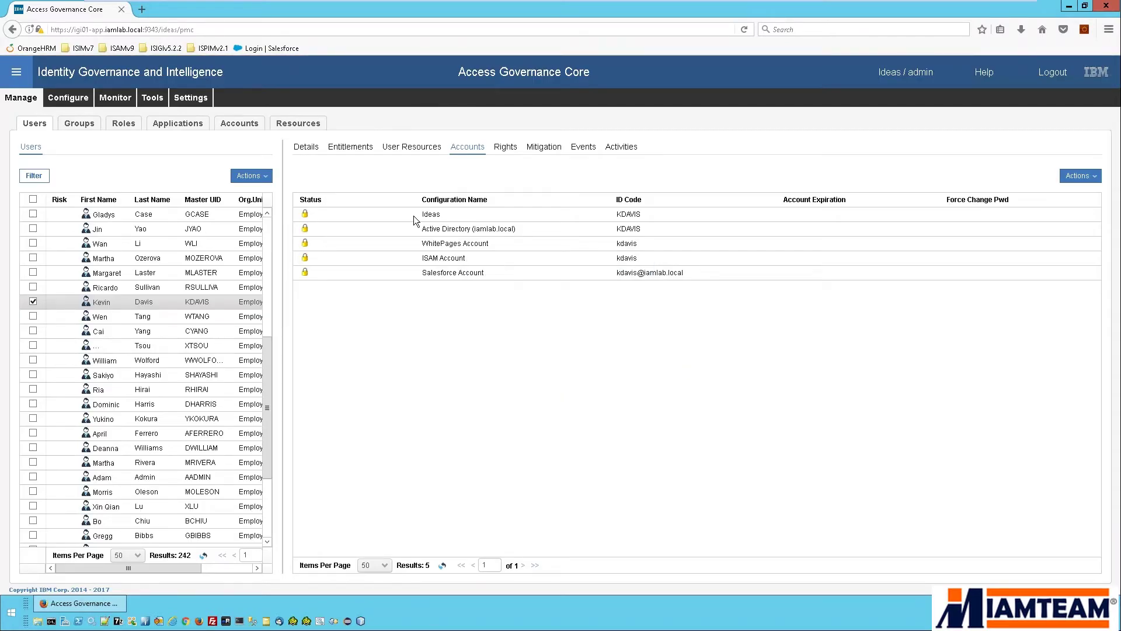
Check in Monitor's OUT events that Salesforce Disable User event 1122 shows Success.
{"action": "left_click", "coordinate": [112, 104]}
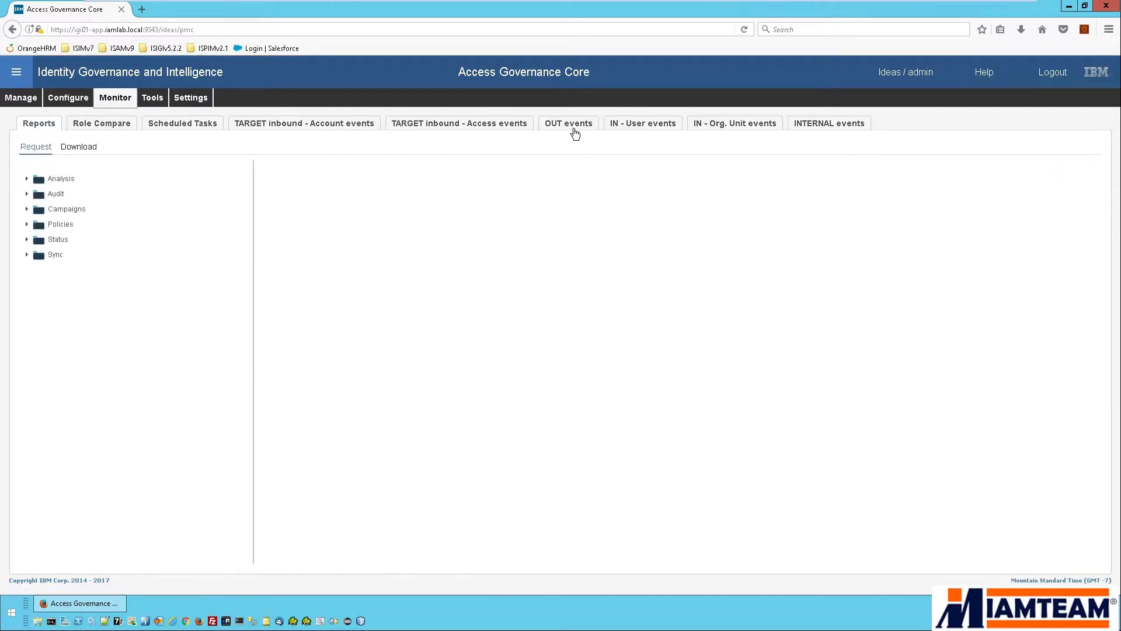
{"action": "left_click", "coordinate": [576, 131]}
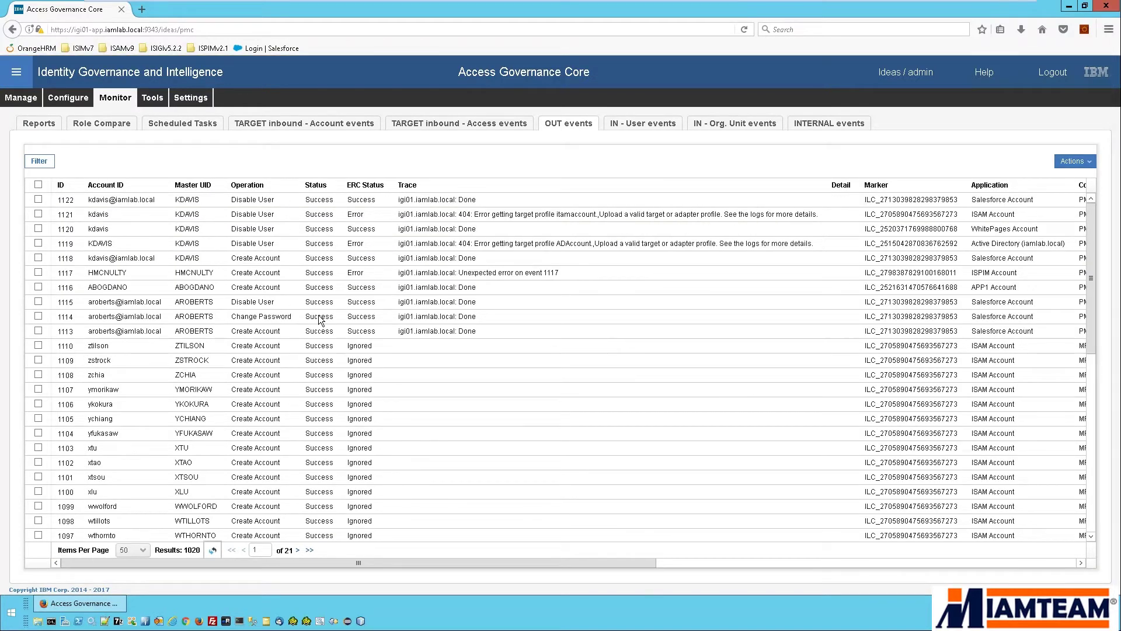
{"action": "left_click", "coordinate": [364, 199]}
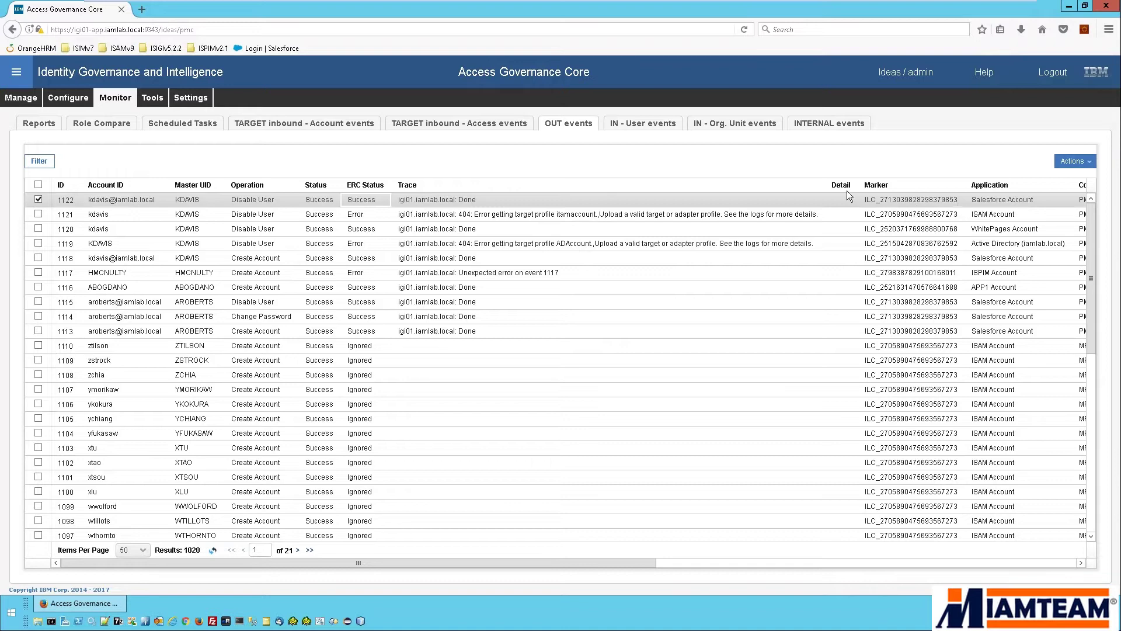
In a new tab, log in to Salesforce with the suspended user's username and password.
{"action": "left_click", "coordinate": [142, 9]}
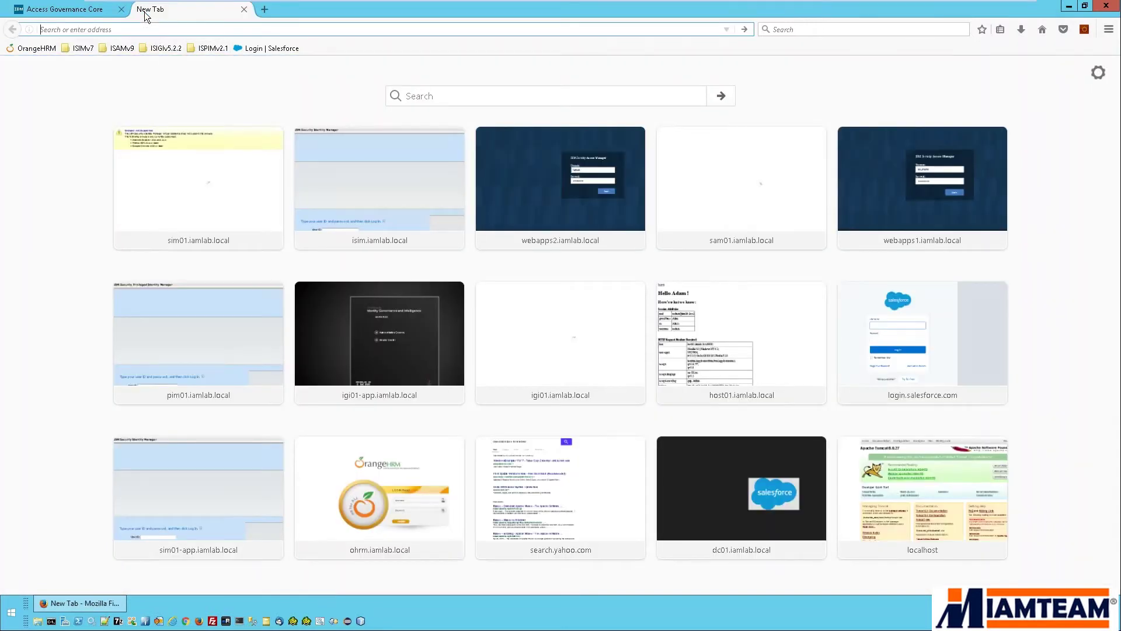
{"action": "left_click", "coordinate": [266, 49]}
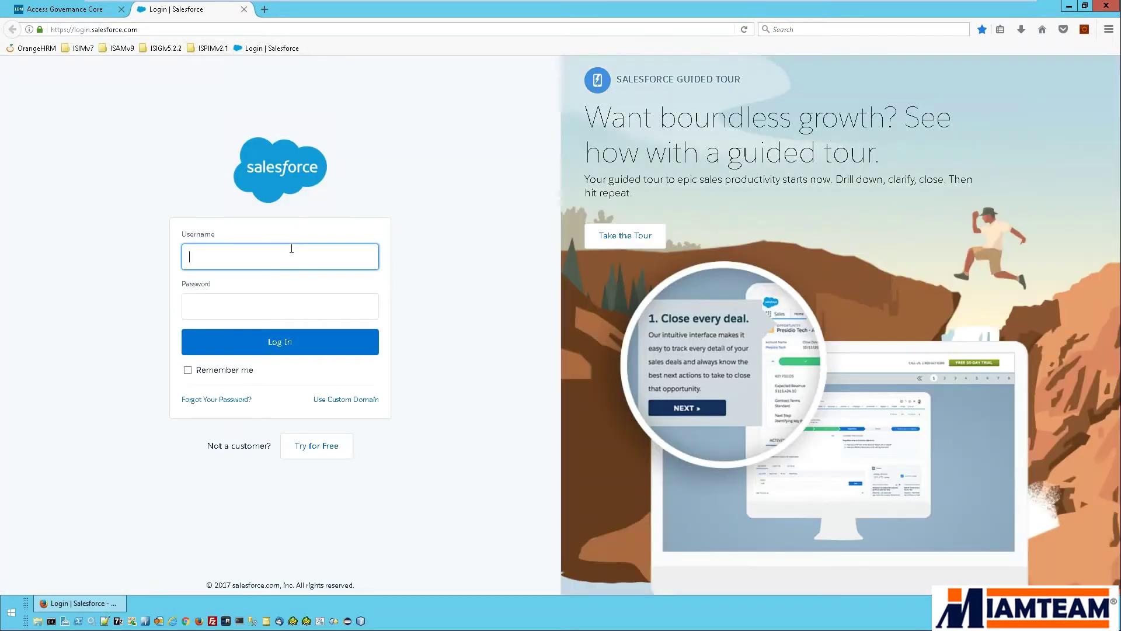
{"action": "key", "text": "Down"}
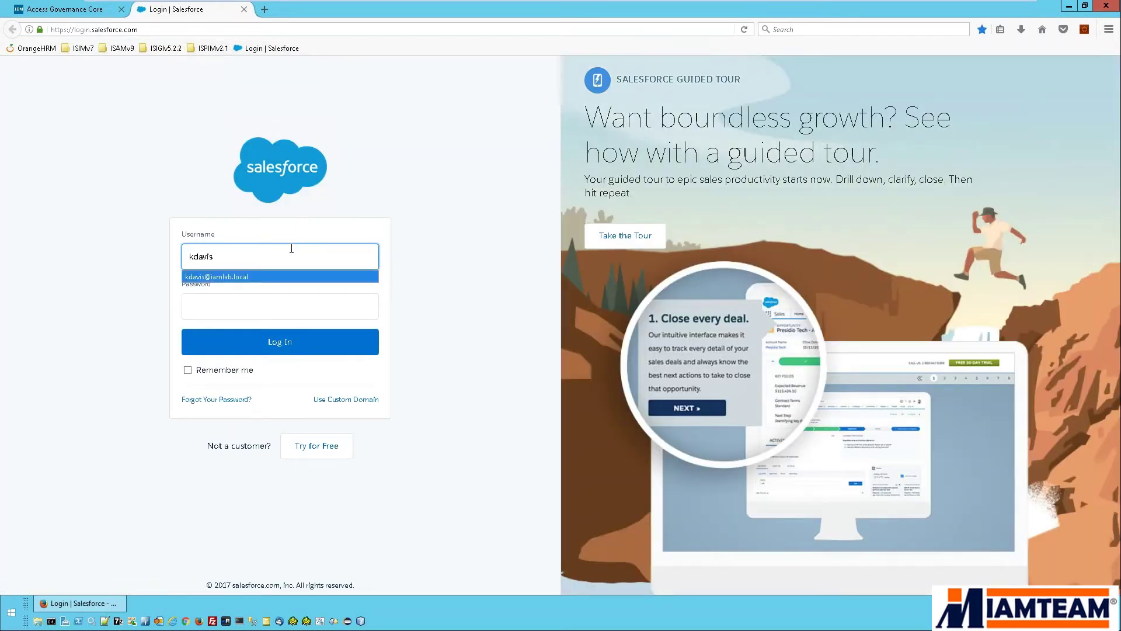
{"action": "key", "text": "Tab"}
{"action": "type", "text": "•••••••••"}
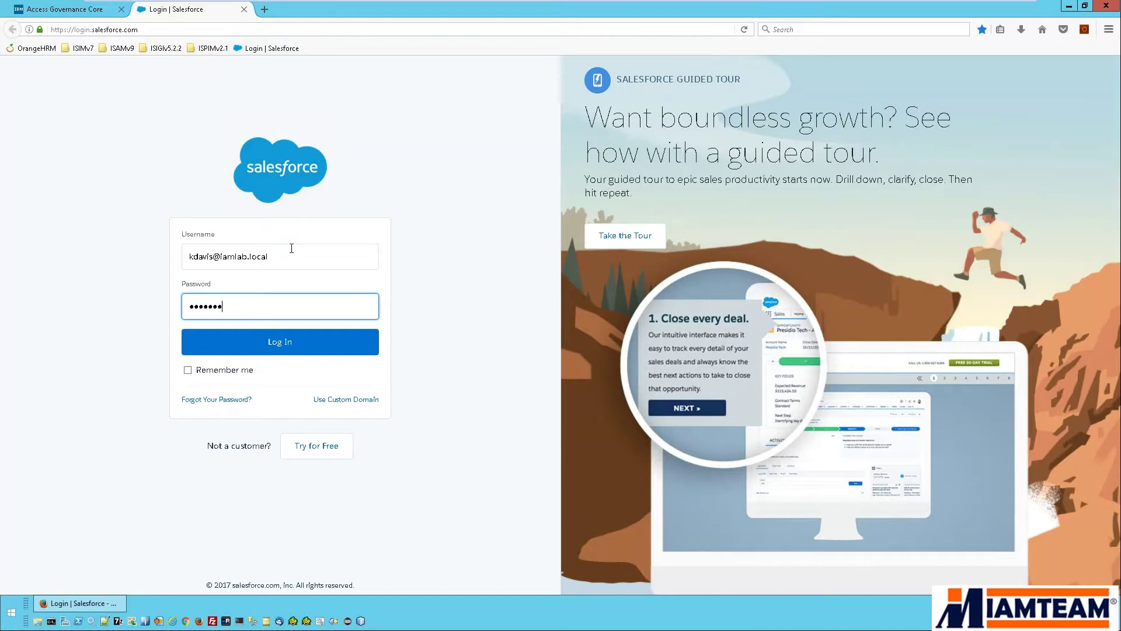
{"action": "key", "text": "Return"}
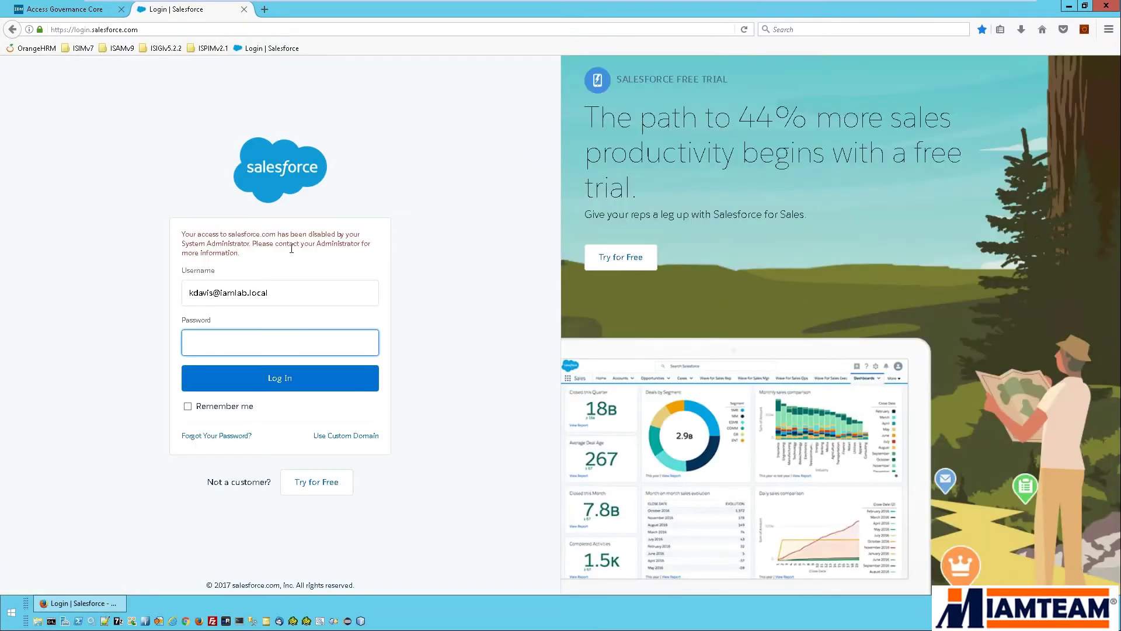